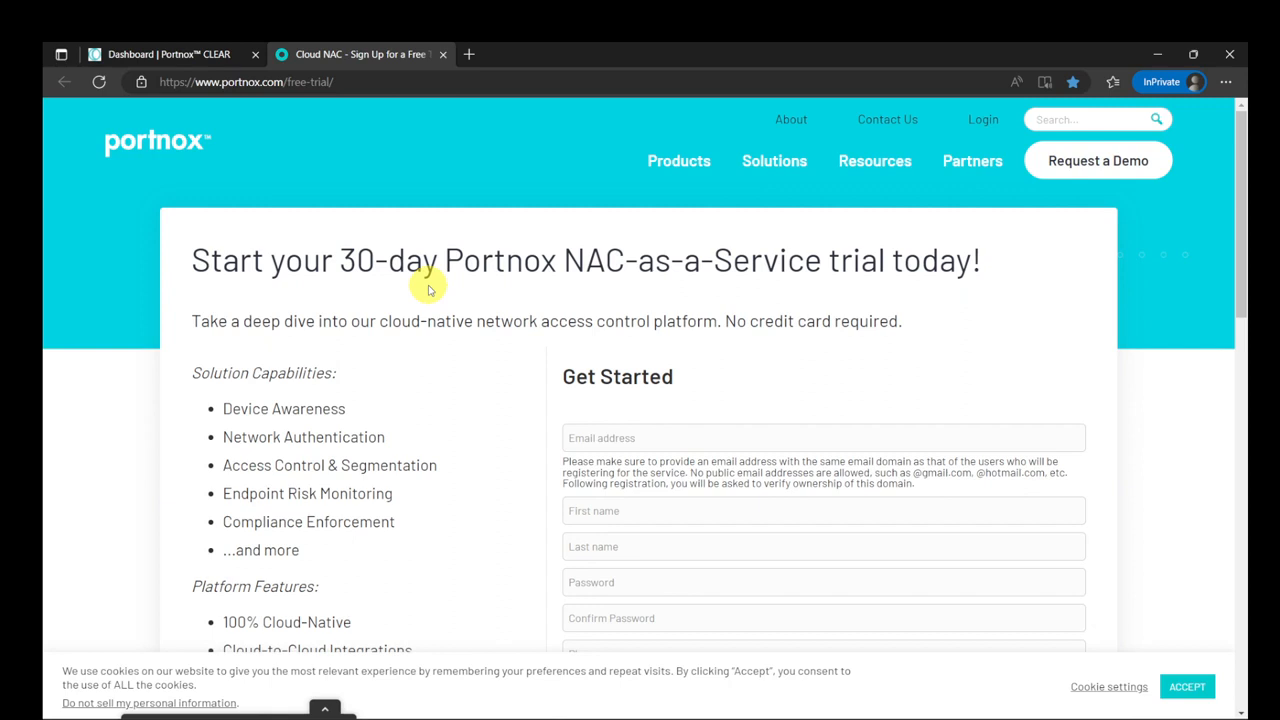
- Create a CLEAR RADIUS instance for Europe and Asia in the services settings and expand its connection details
left_click(225, 57)
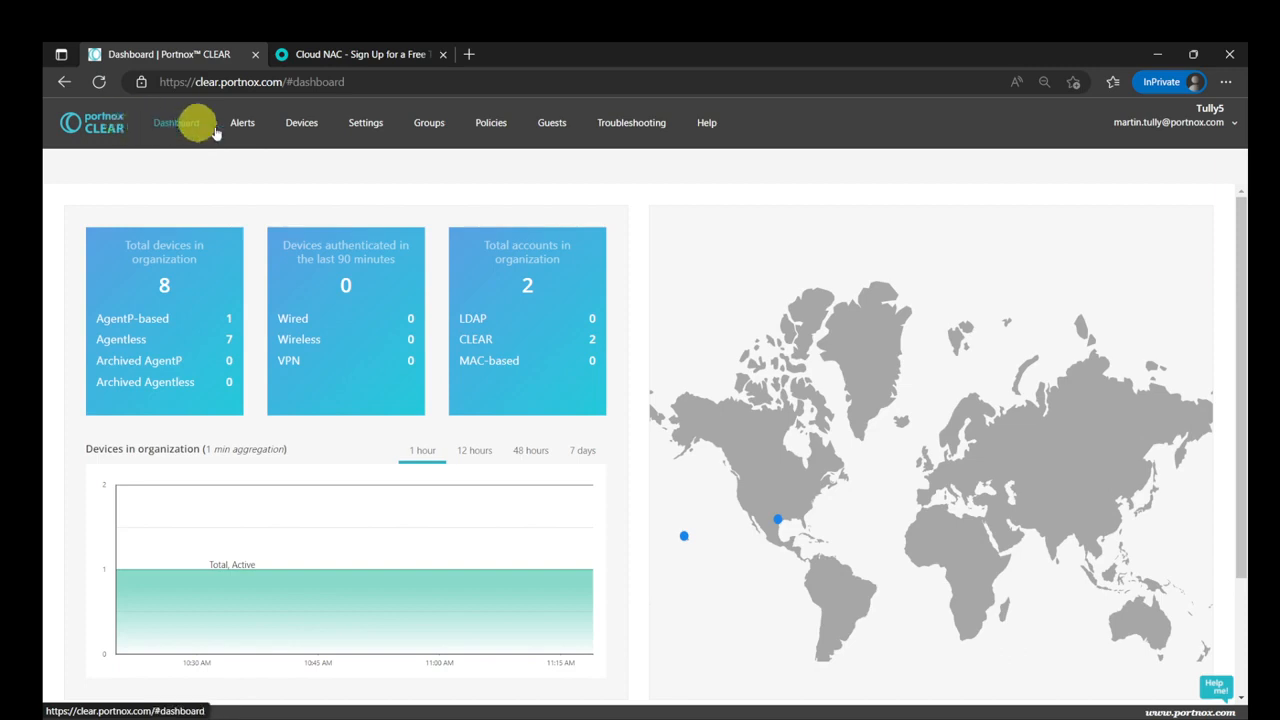
left_click(365, 124)
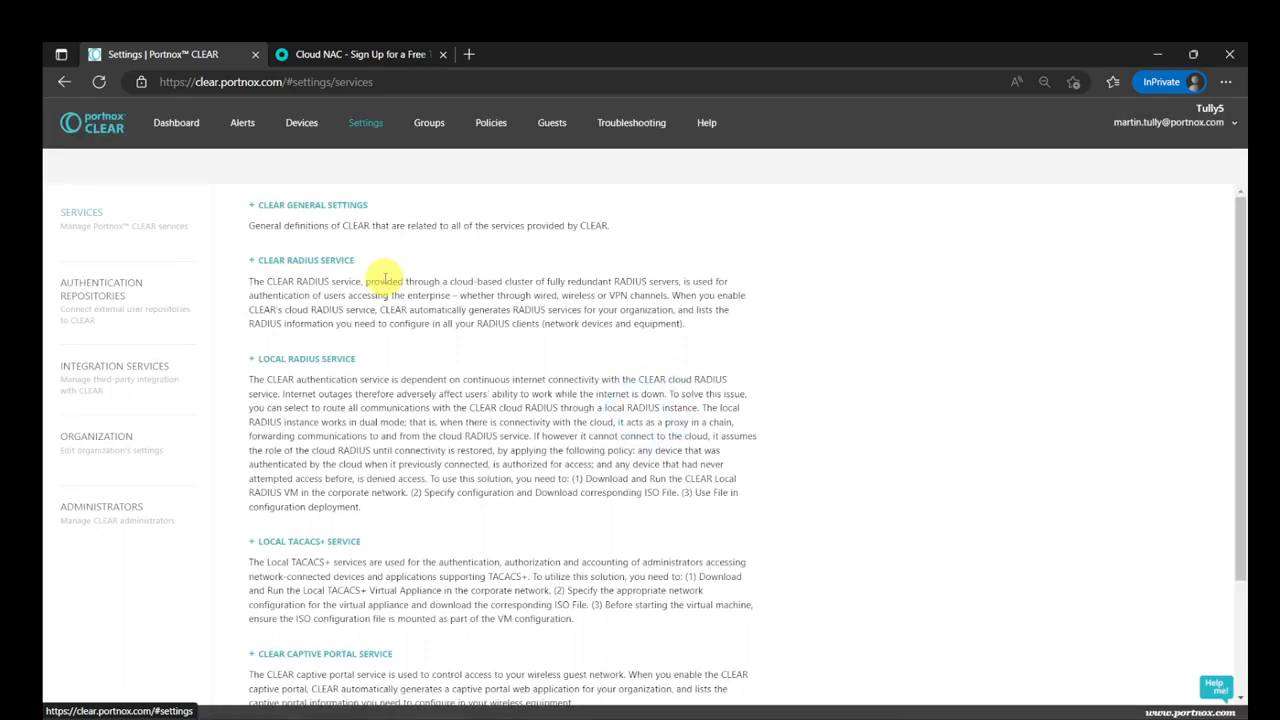
left_click(303, 261)
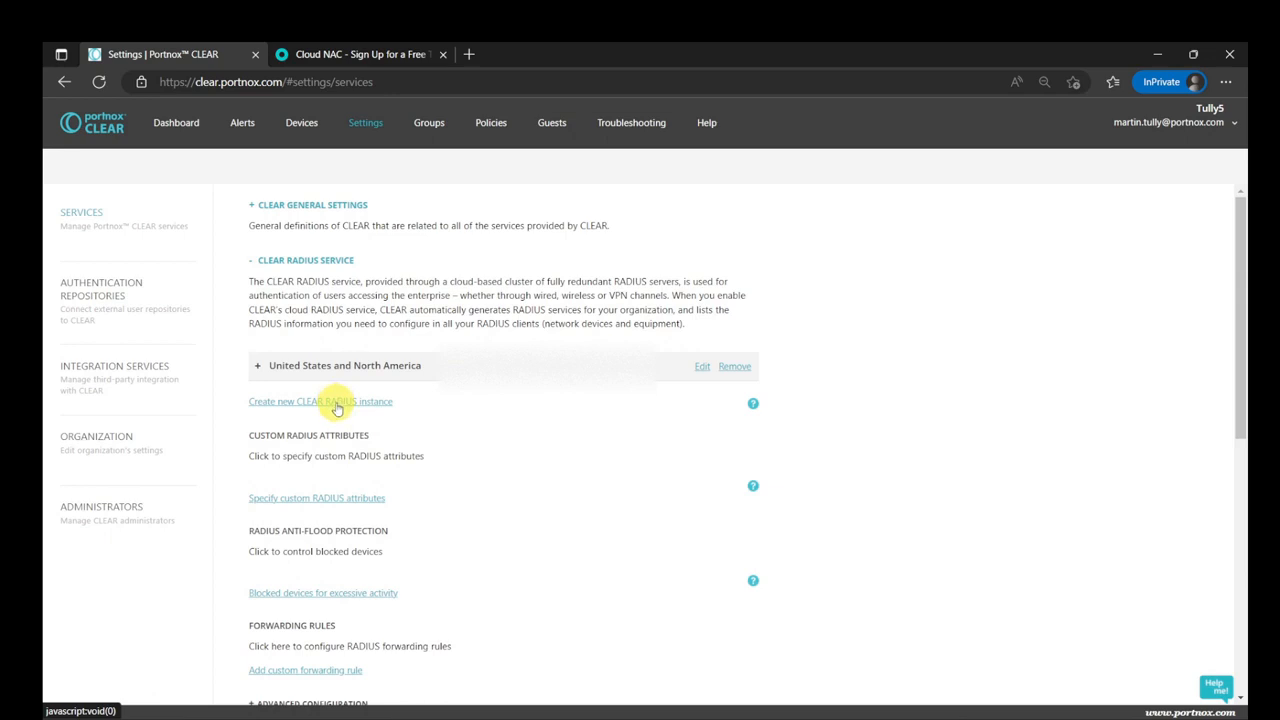
left_click(337, 404)
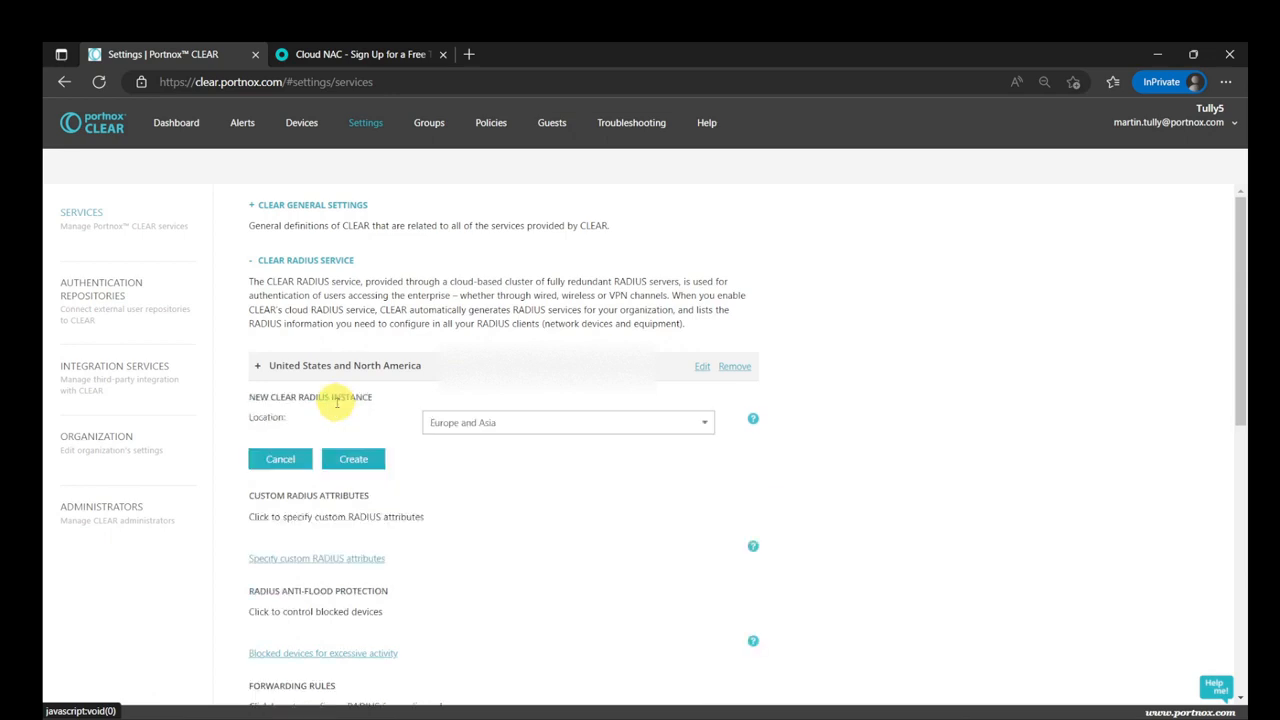
left_click(452, 428)
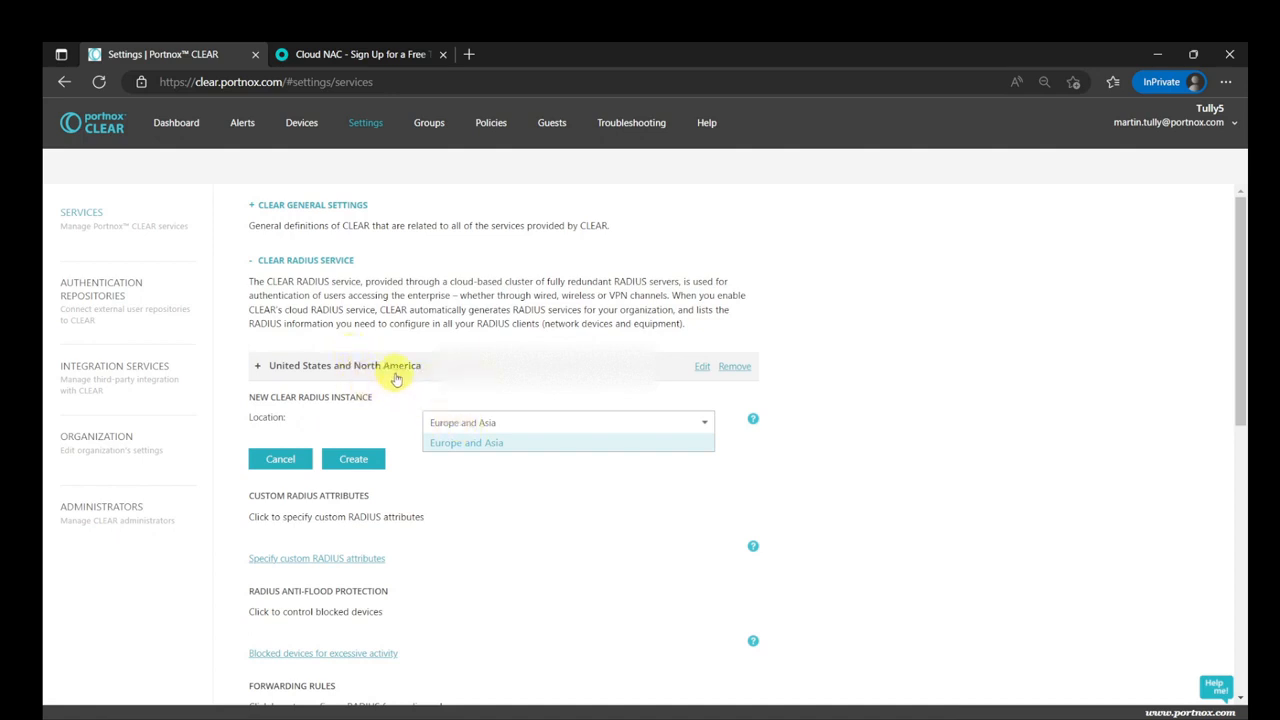
left_click(357, 460)
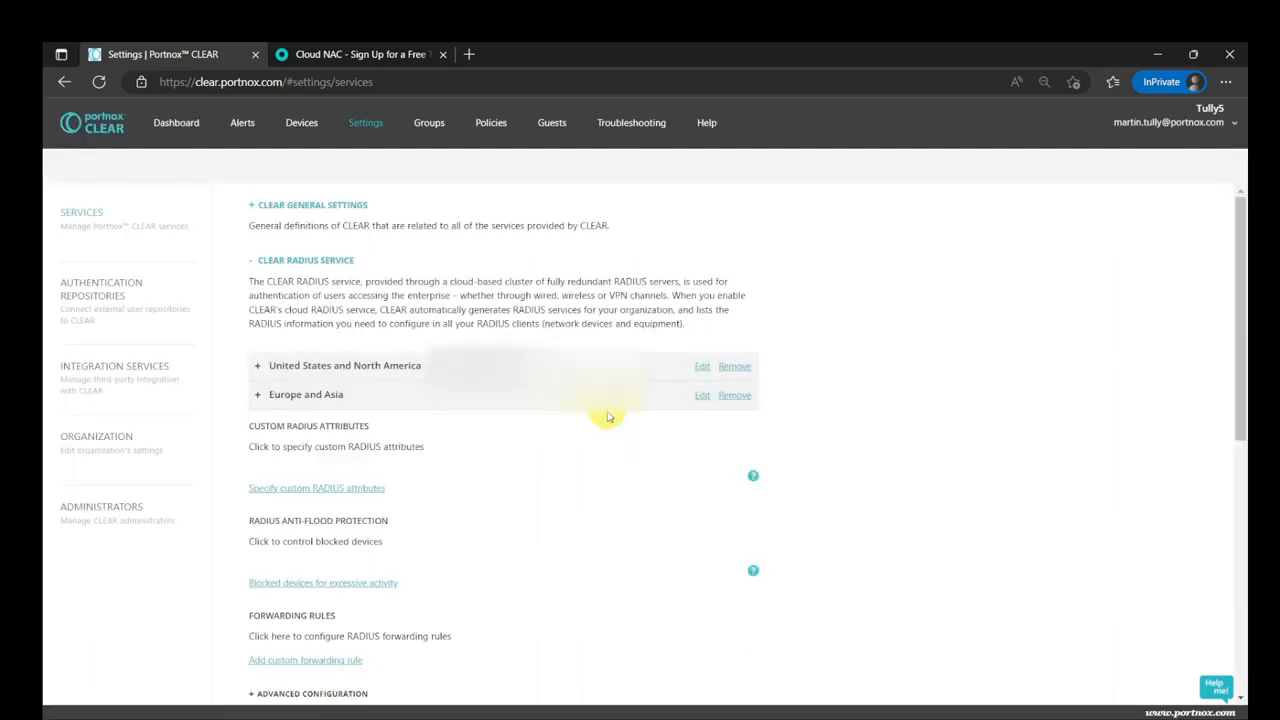
left_click(348, 397)
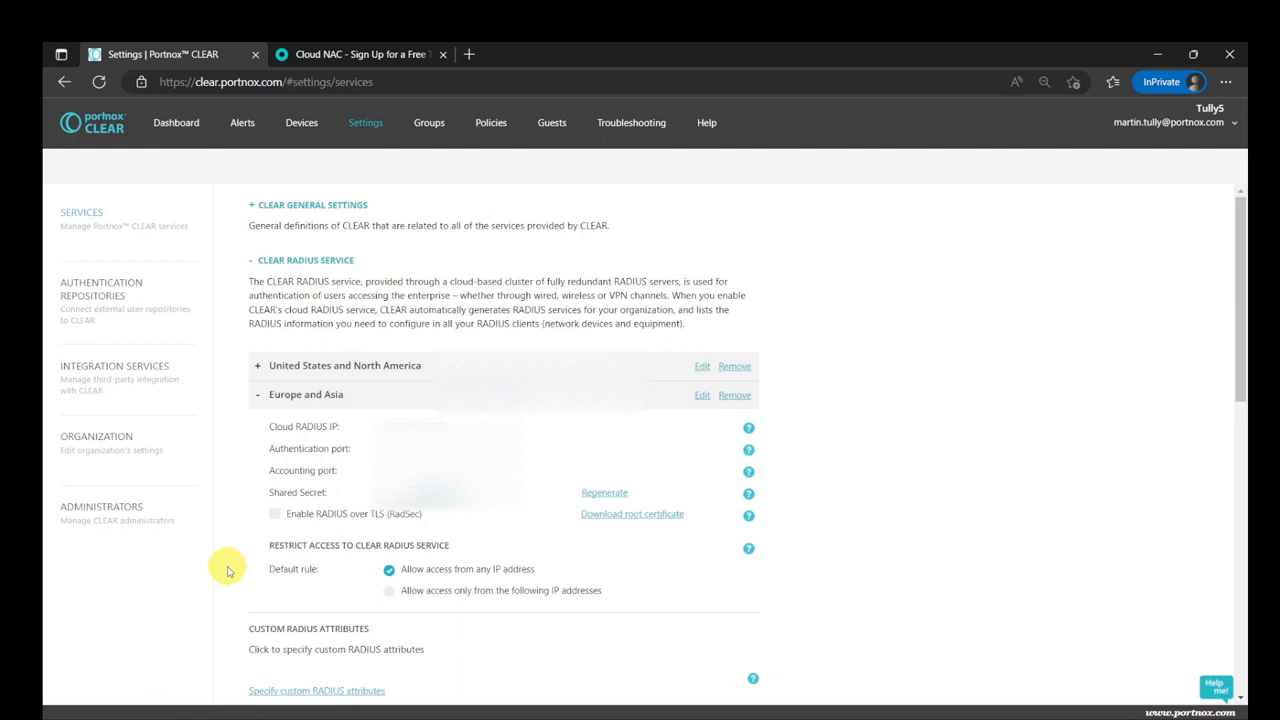
- Review the Directory Integration Service in the authentication repositories, including its secure TLS tunnel description and configured domains
left_click(97, 310)
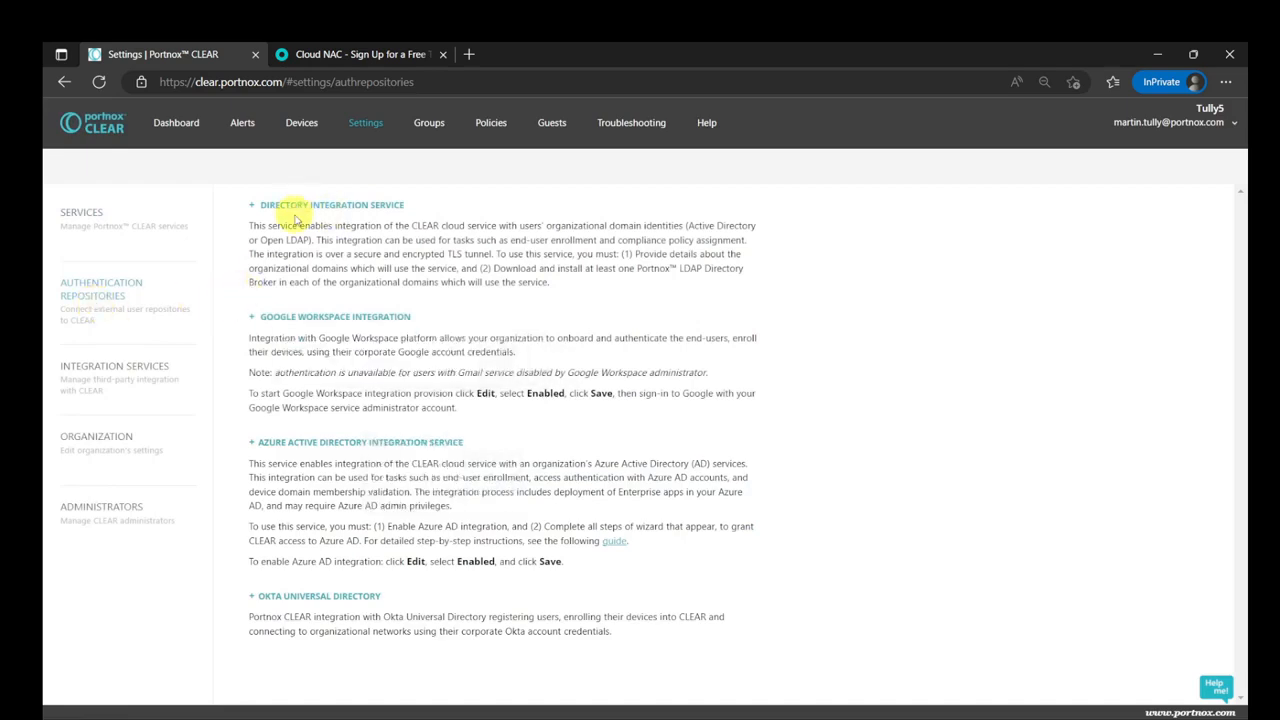
left_click(315, 208)
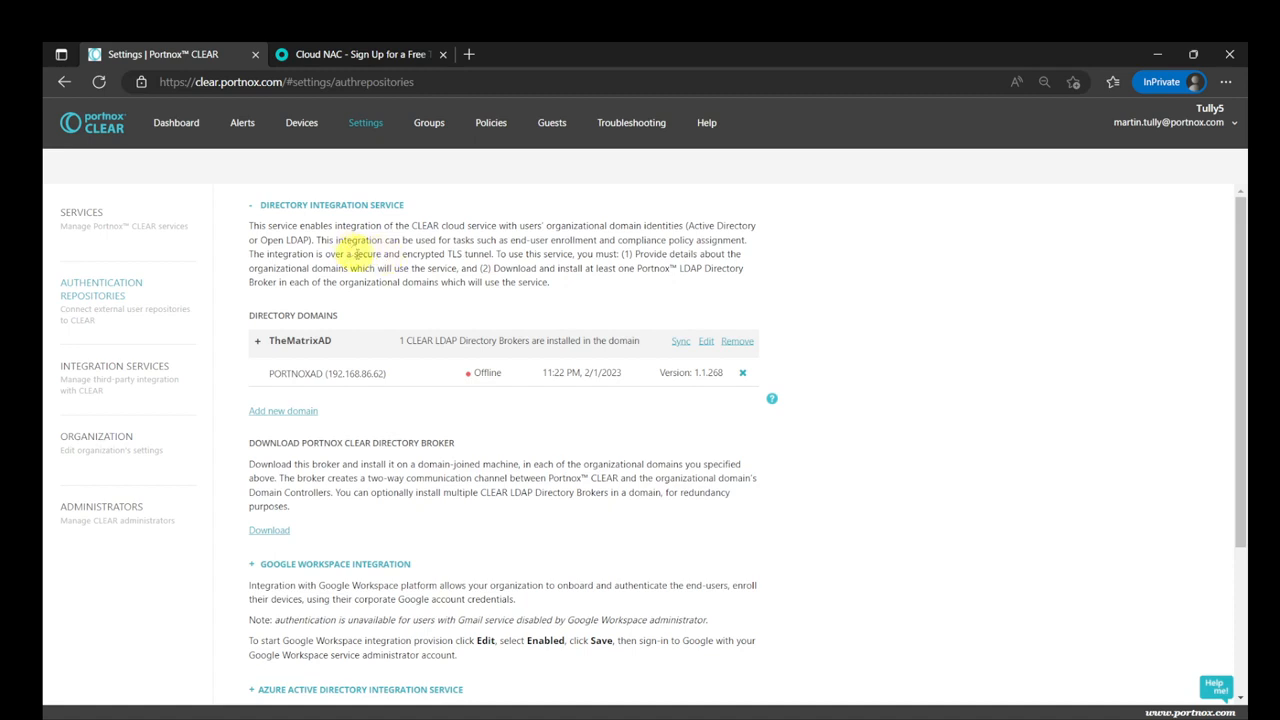
left_click_drag(355, 254, 493, 255)
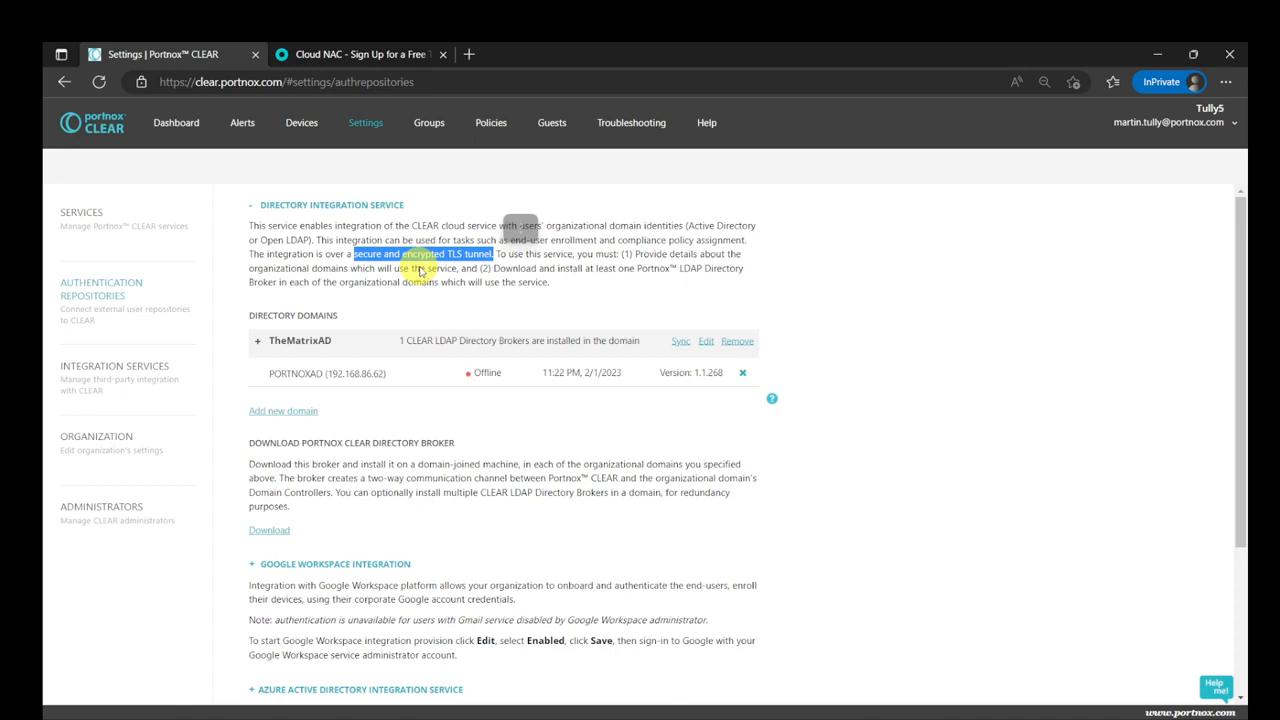
left_click(252, 207)
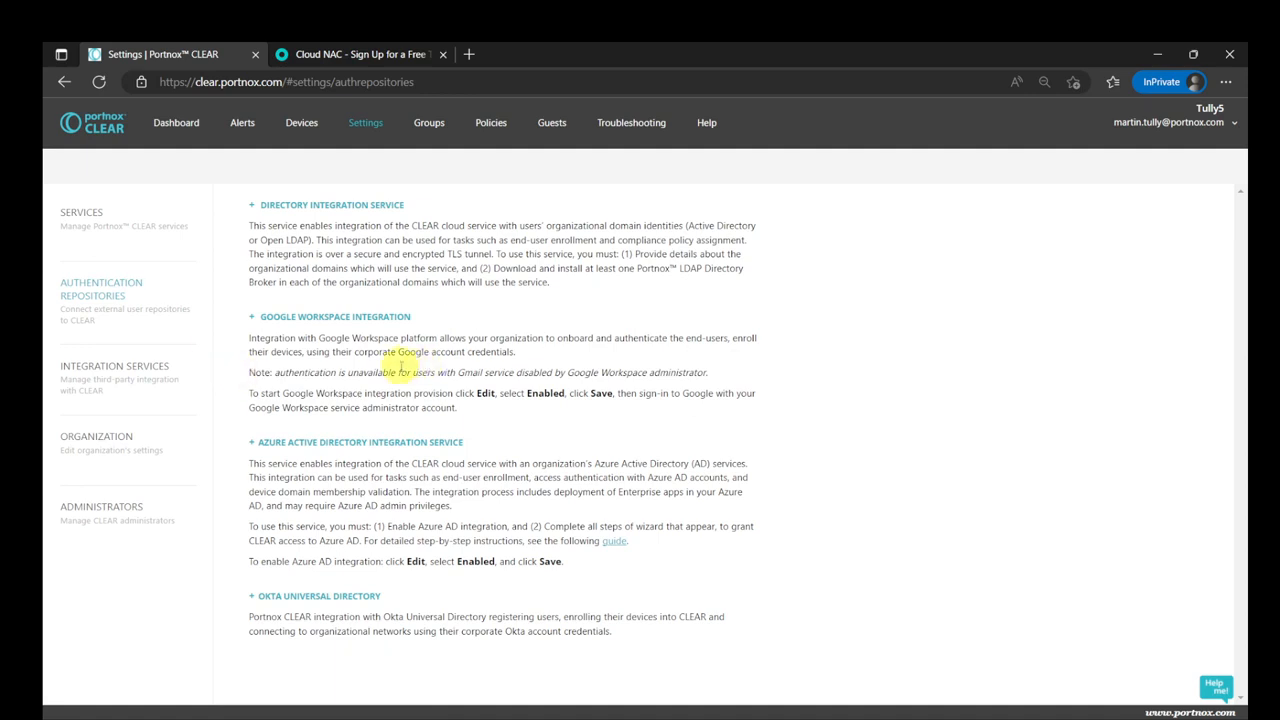
- Review the CLEAR general settings for self-onboarding, trusted root certificates, certificate generation and SCEP services
left_click(86, 213)
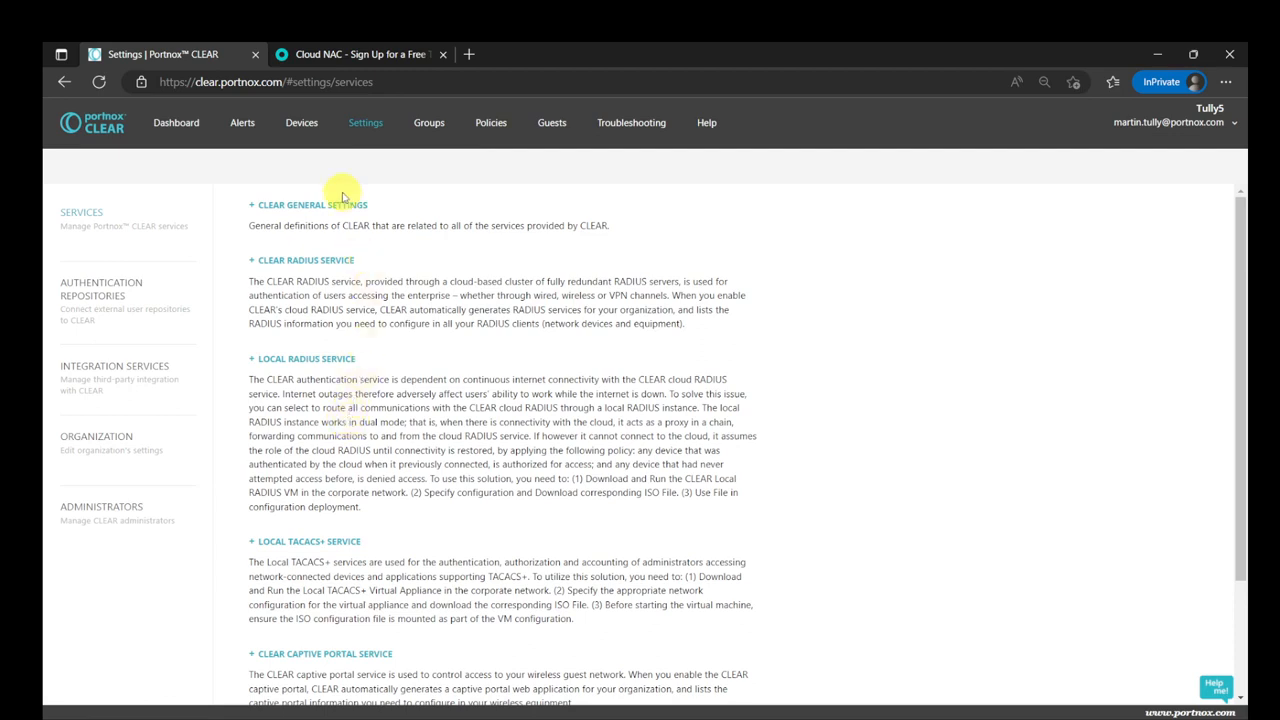
left_click(291, 204)
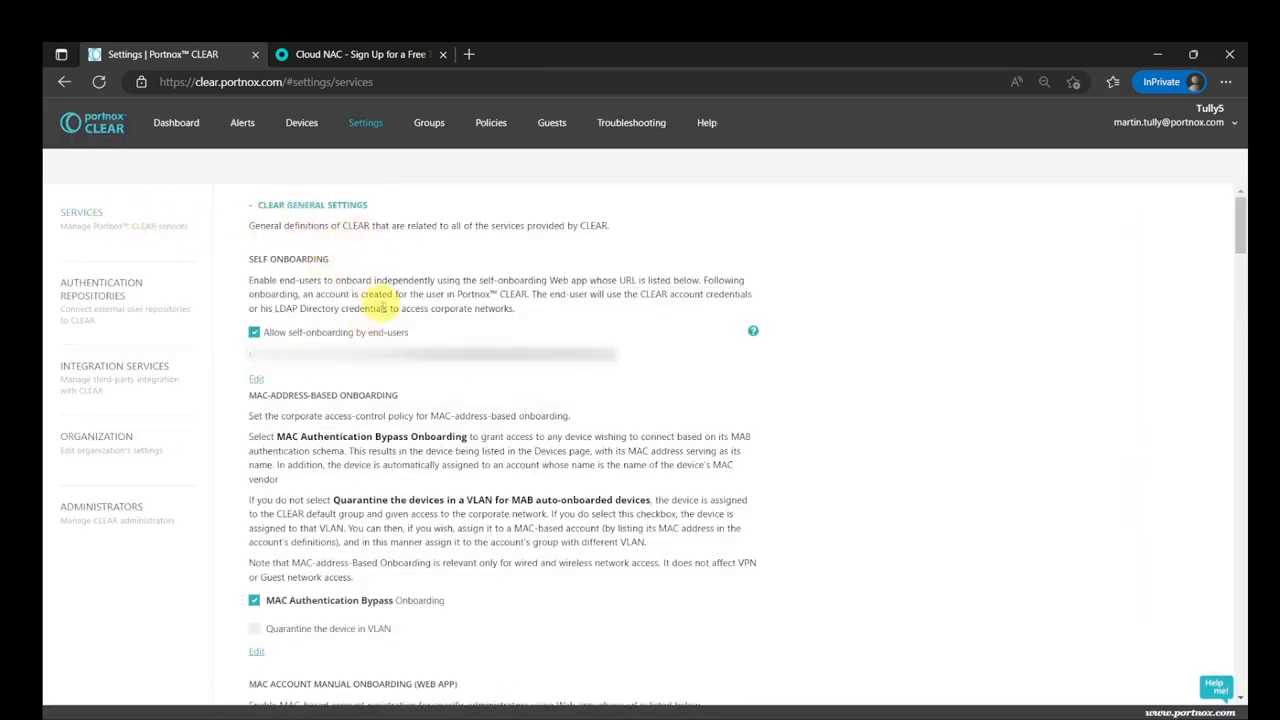
scroll(382, 363, "down", 5)
scroll(382, 363, "down", 10)
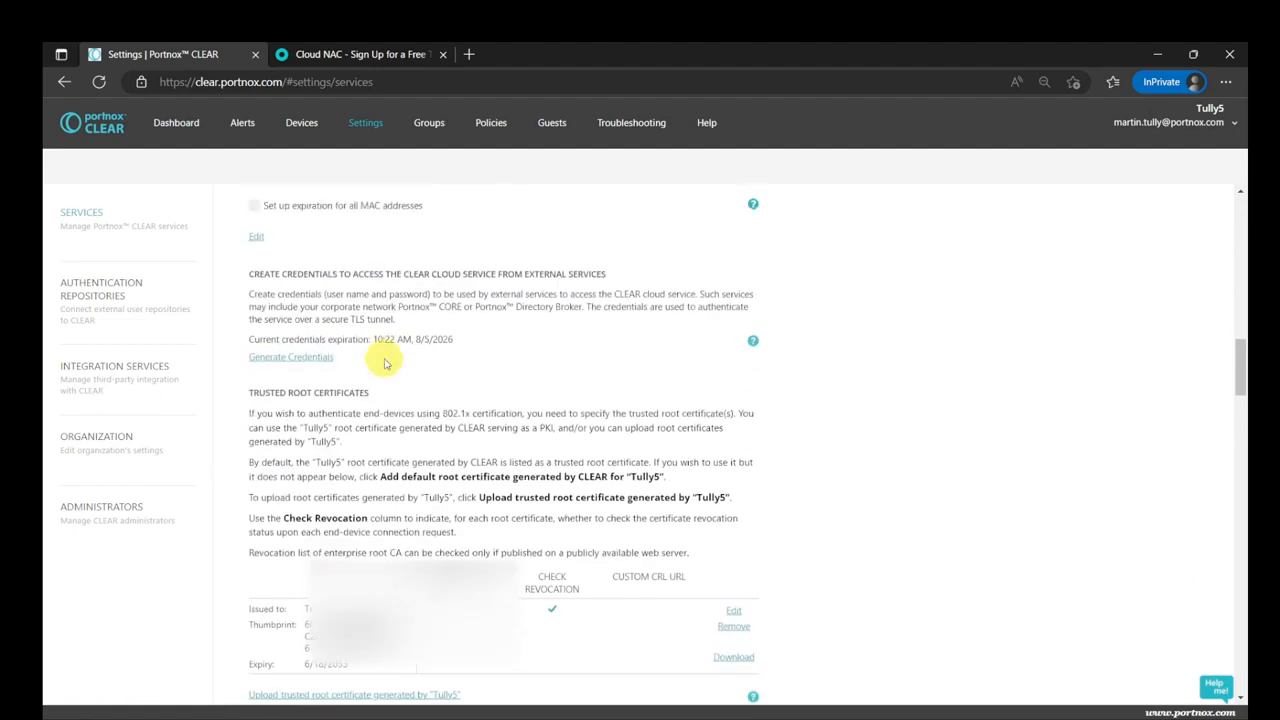
scroll(383, 354, "up", 1)
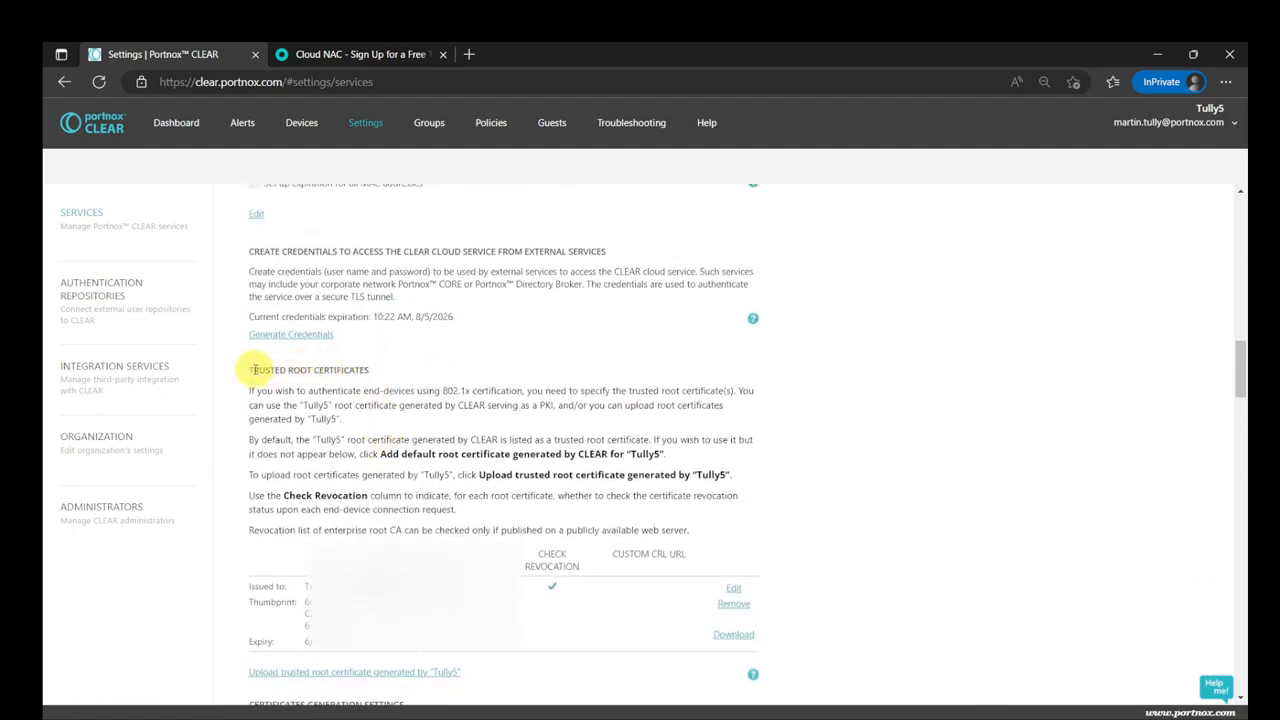
scroll(347, 380, "down", 2)
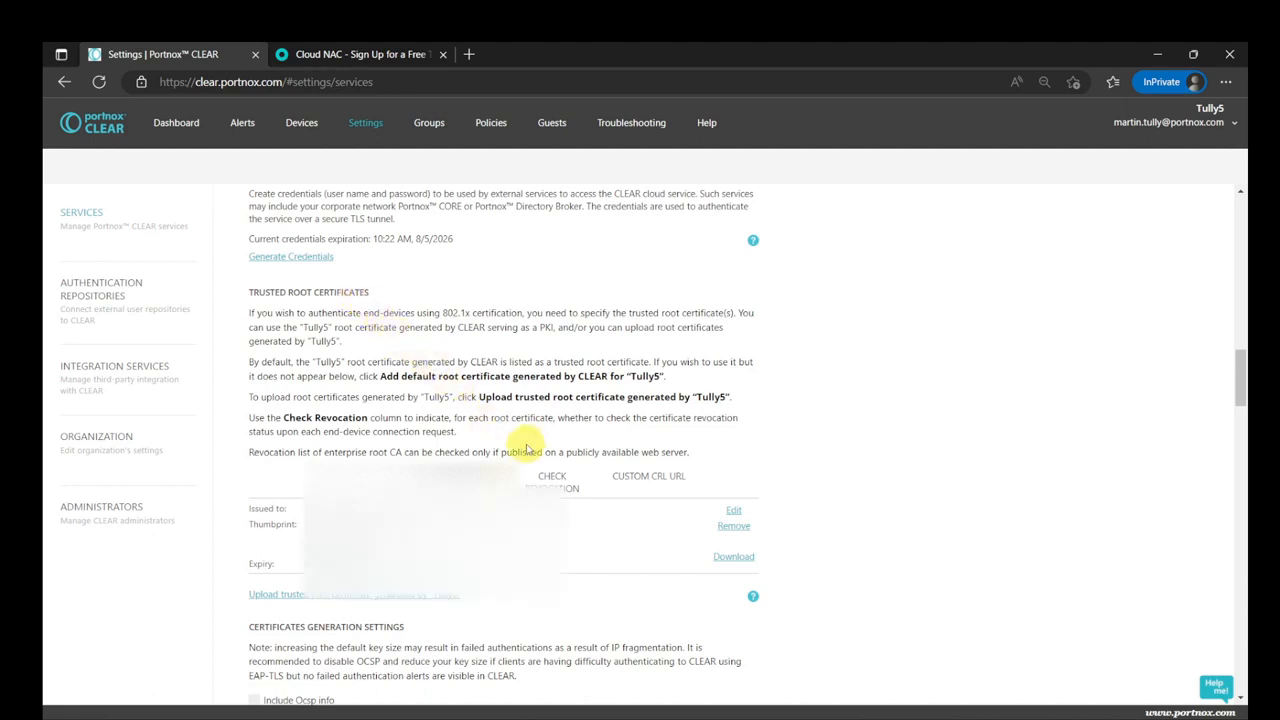
scroll(526, 450, "down", 2)
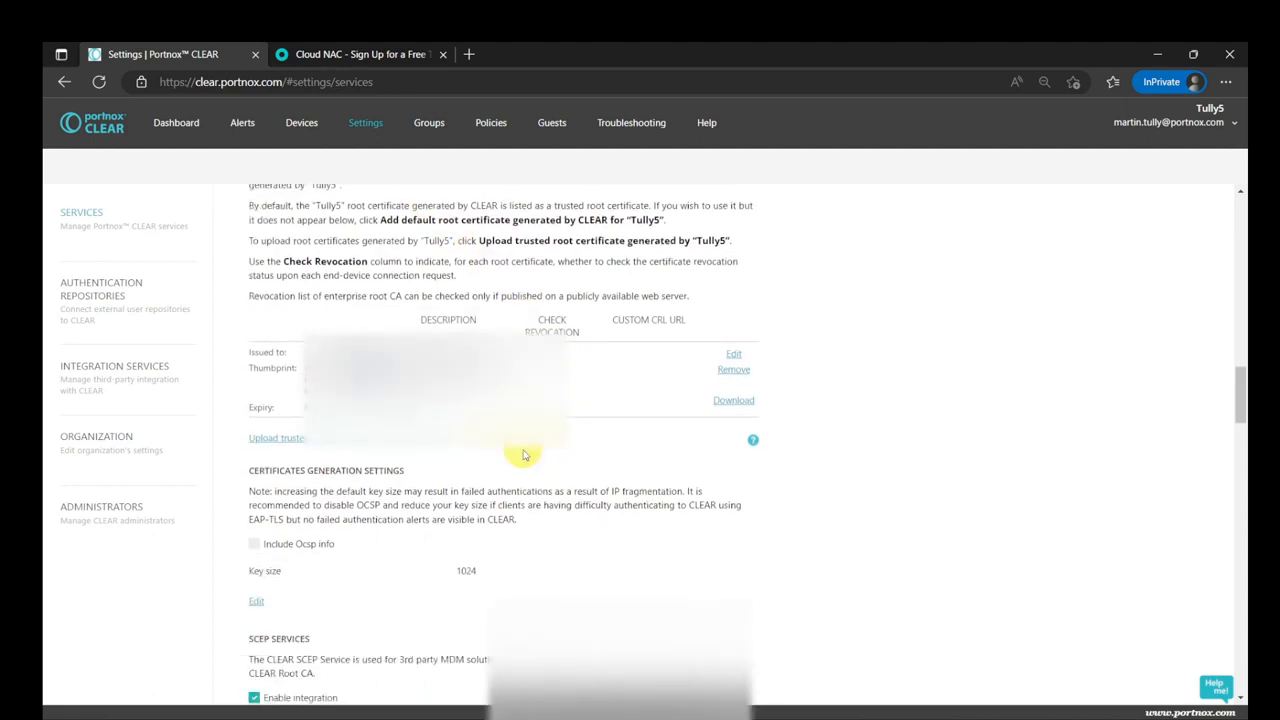
scroll(523, 452, "down", 4)
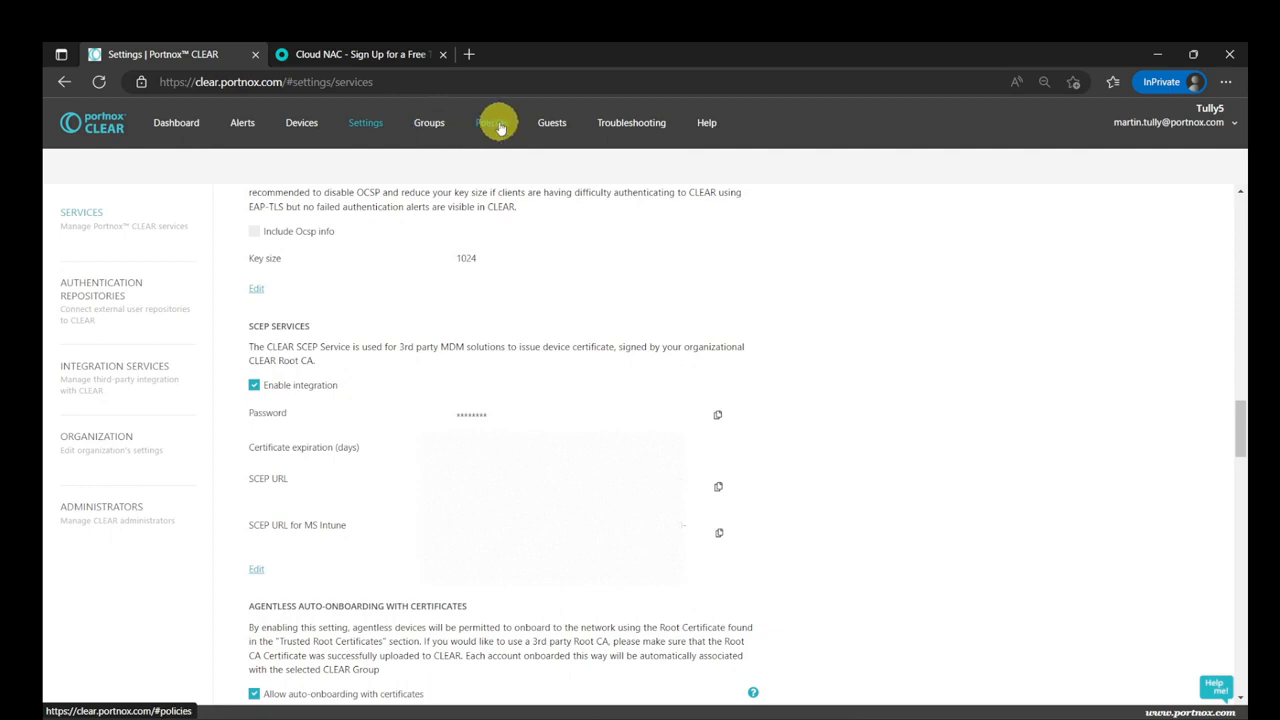
- Map the Azure AD group Portnox Intune Test to the Jamf Wireless group's members
left_click(437, 125)
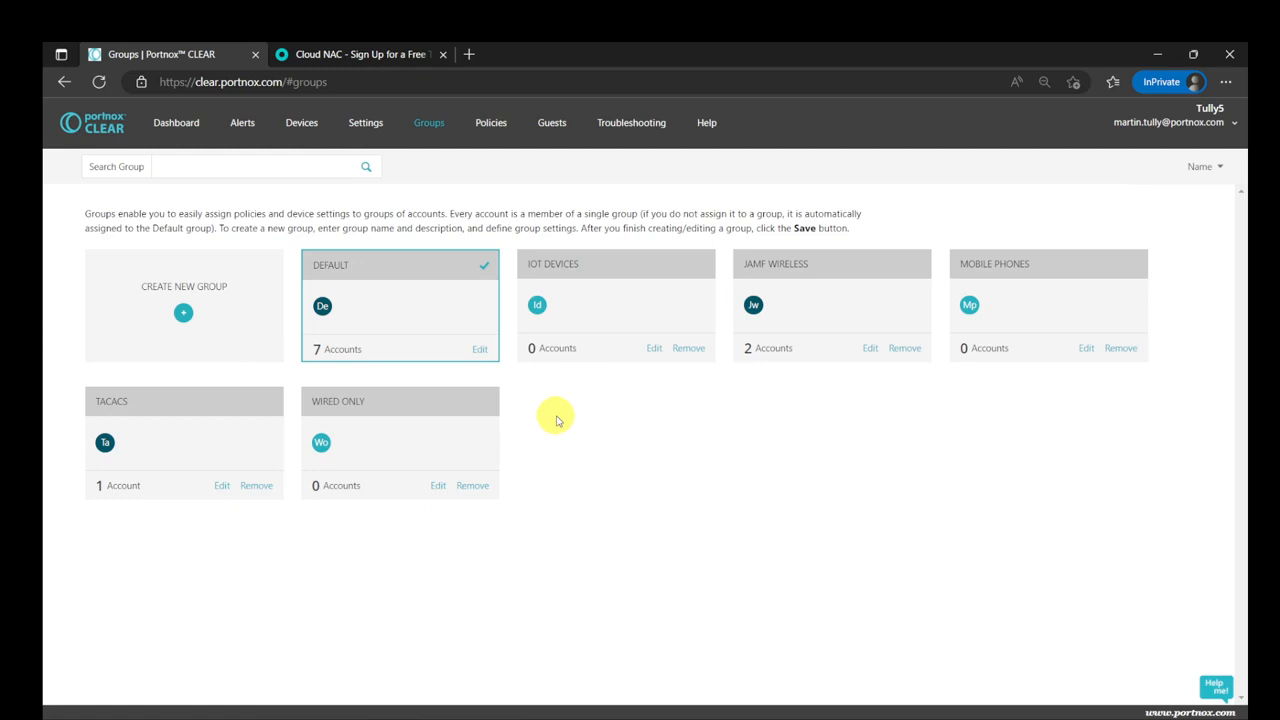
mouse_move(345, 263)
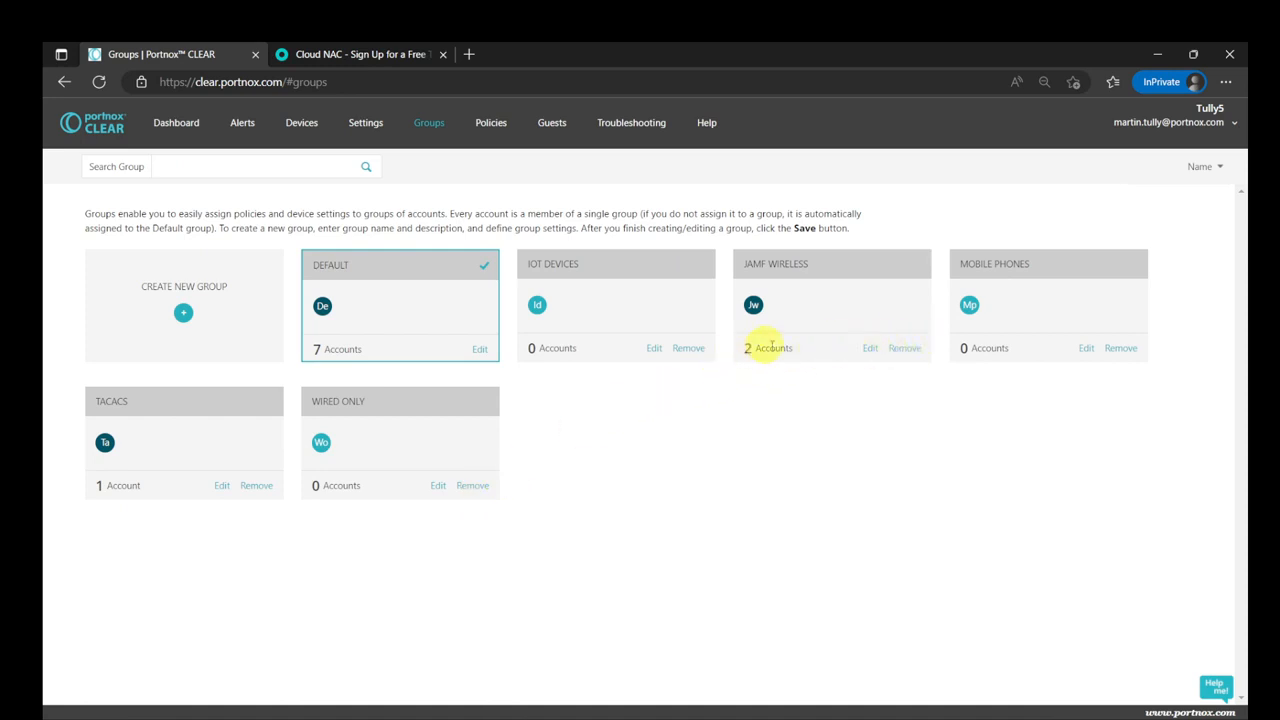
left_click(872, 350)
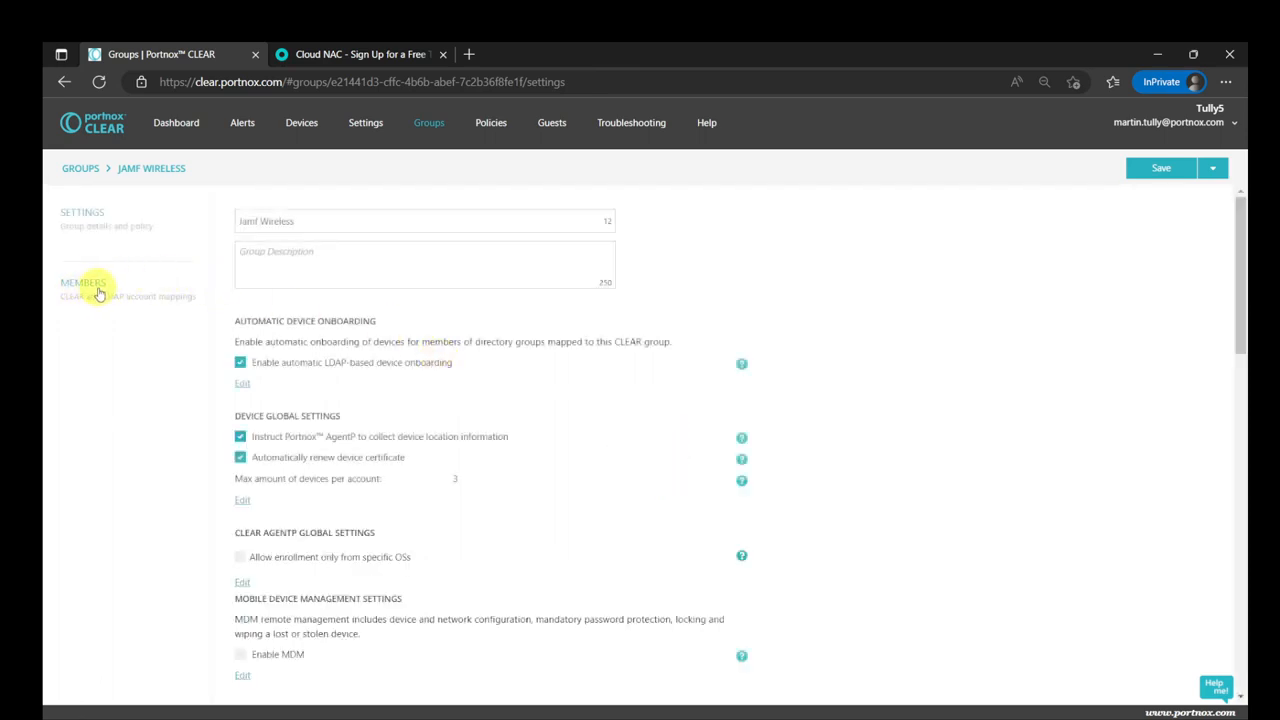
left_click(98, 293)
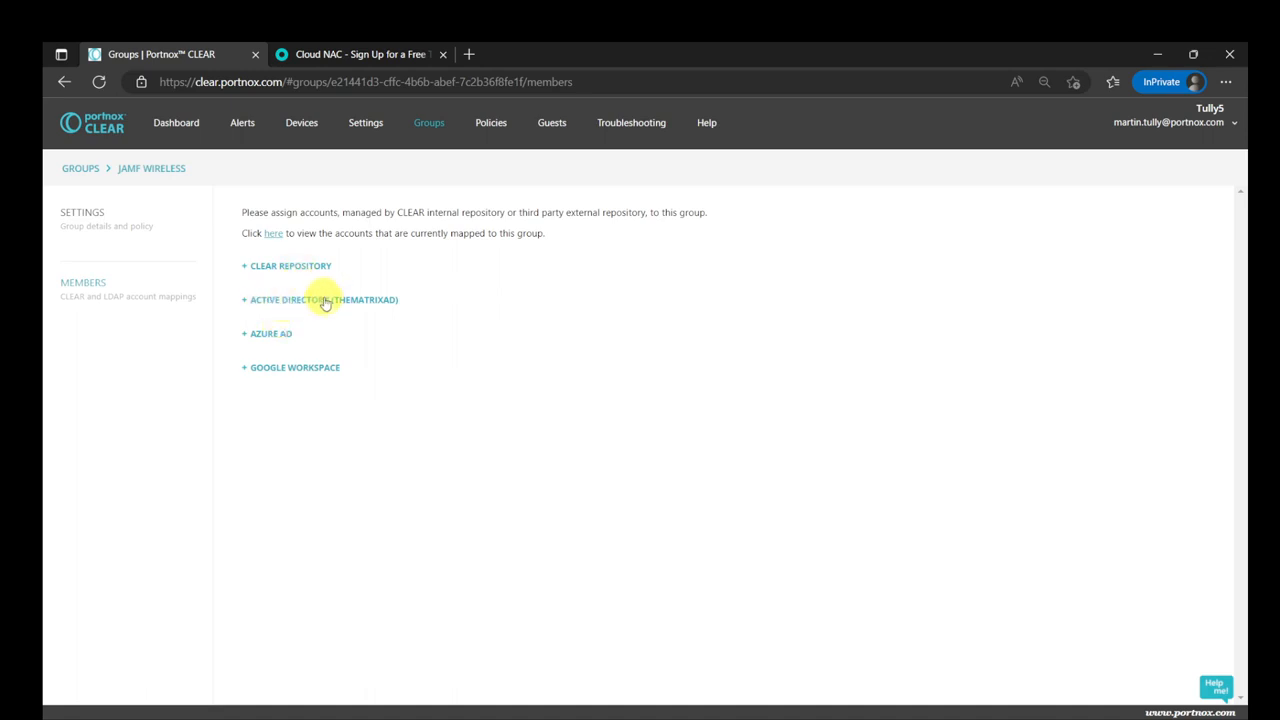
left_click(246, 337)
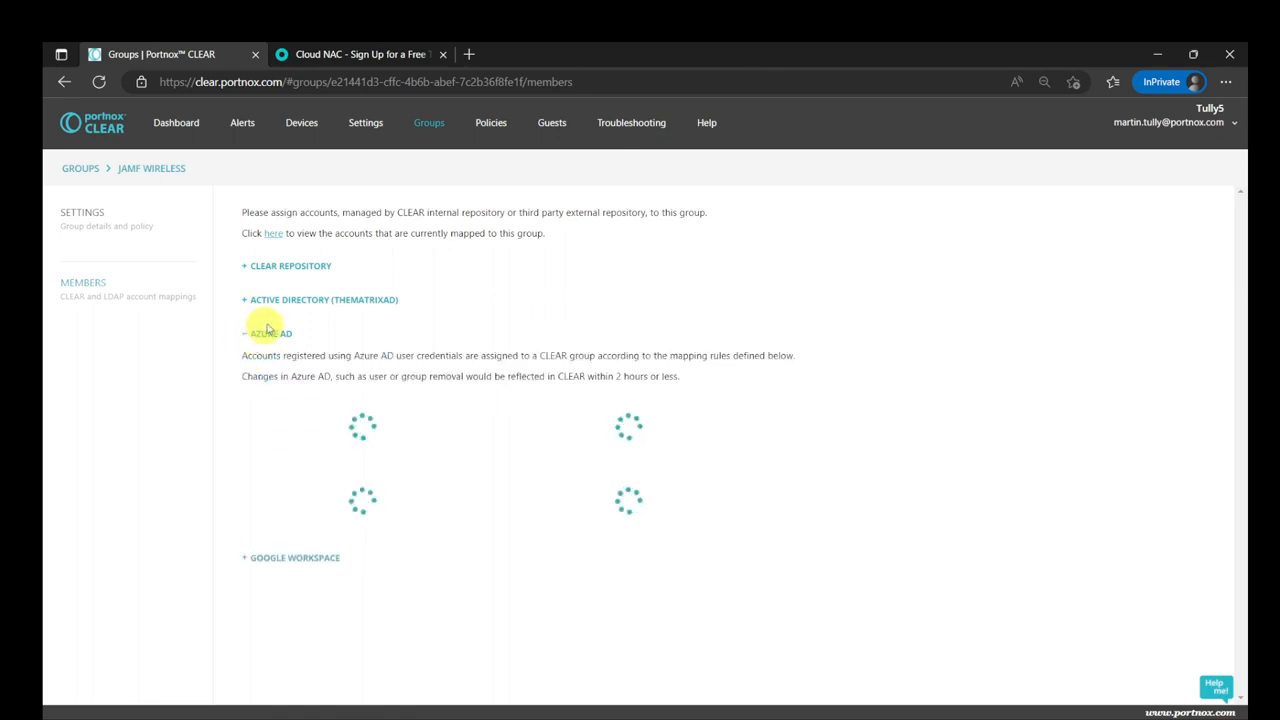
scroll(378, 535, "down", 3)
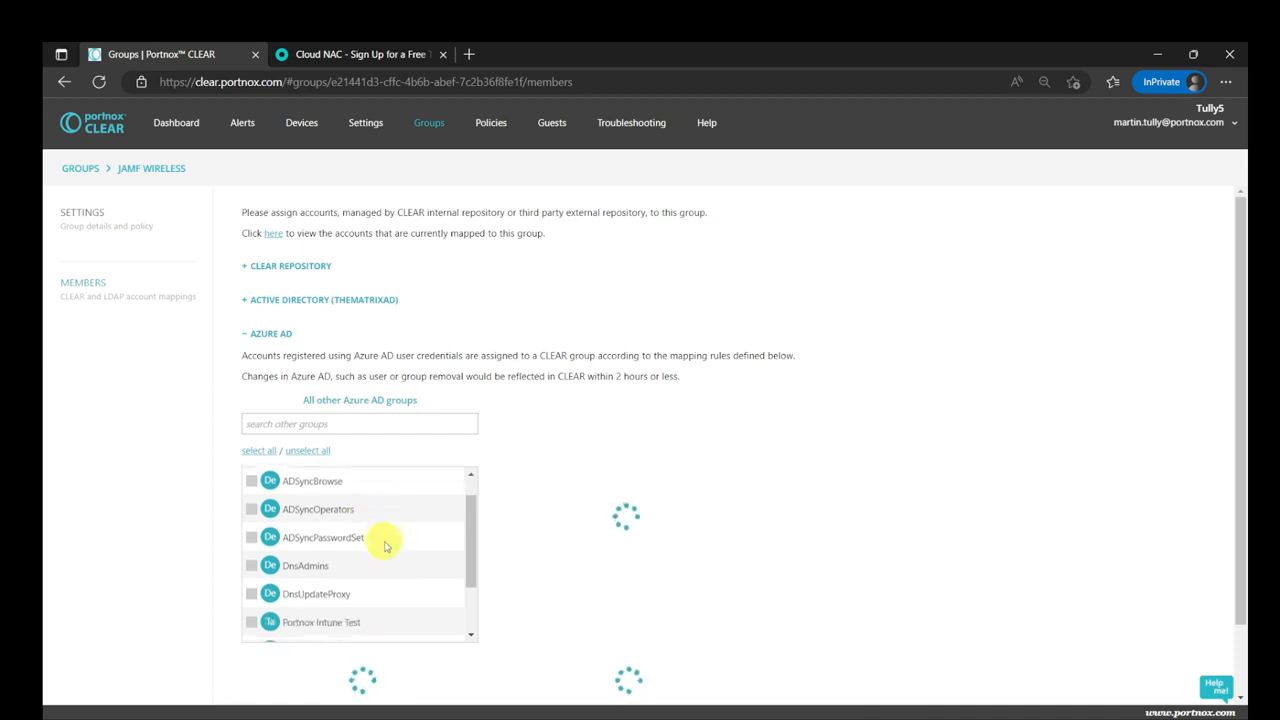
left_click(252, 544)
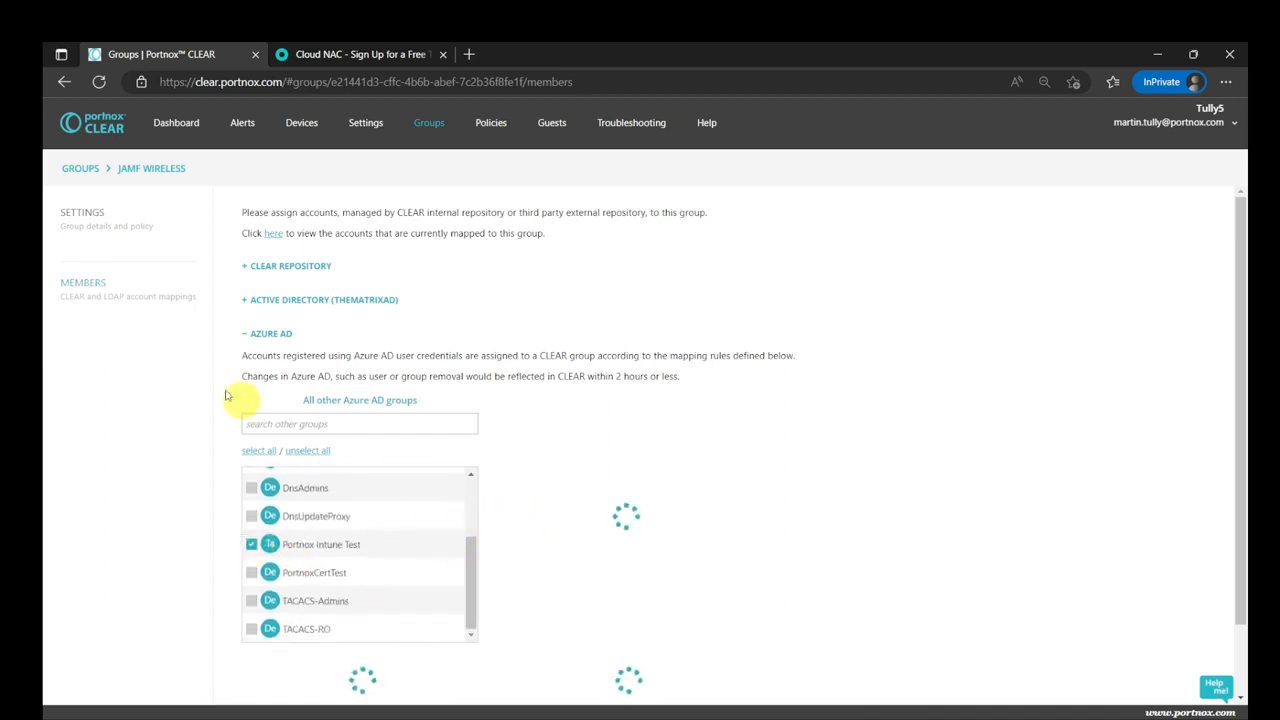
- Examine the Jamf Wireless group's policy settings and the PortnoxAPE wireless network's authentication types and advanced configuration
left_click(100, 220)
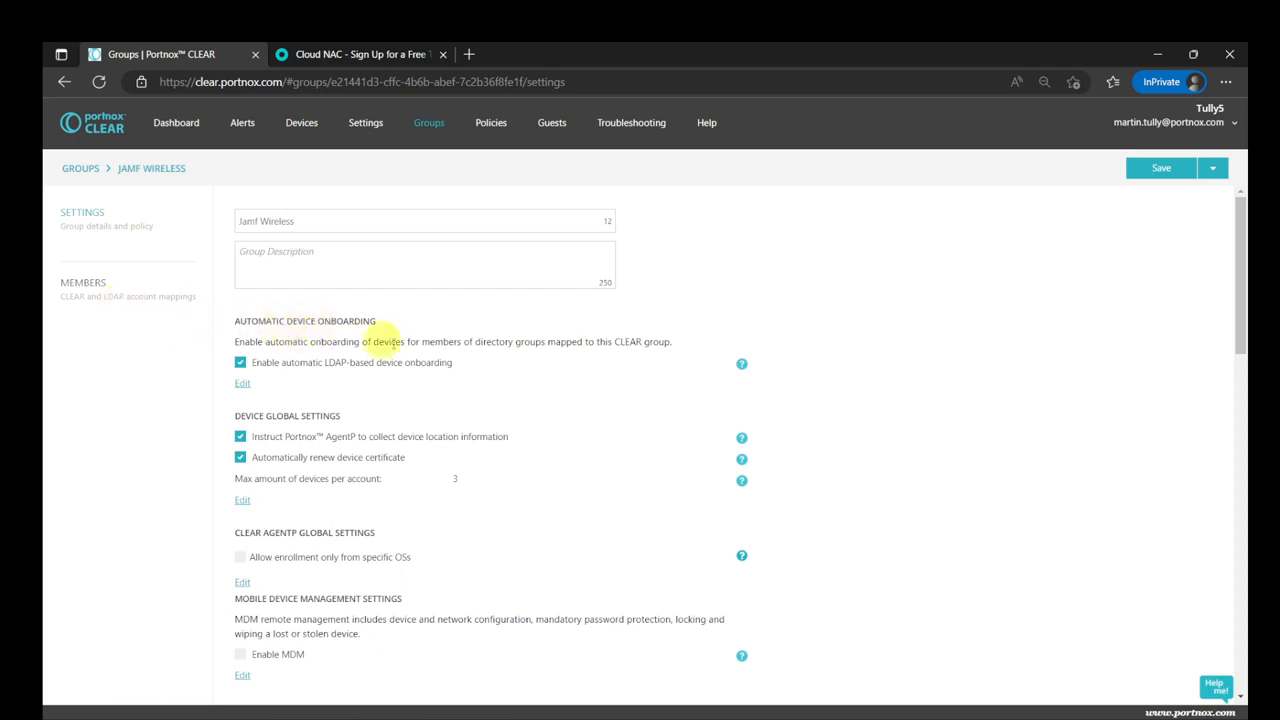
scroll(508, 388, "down", 10)
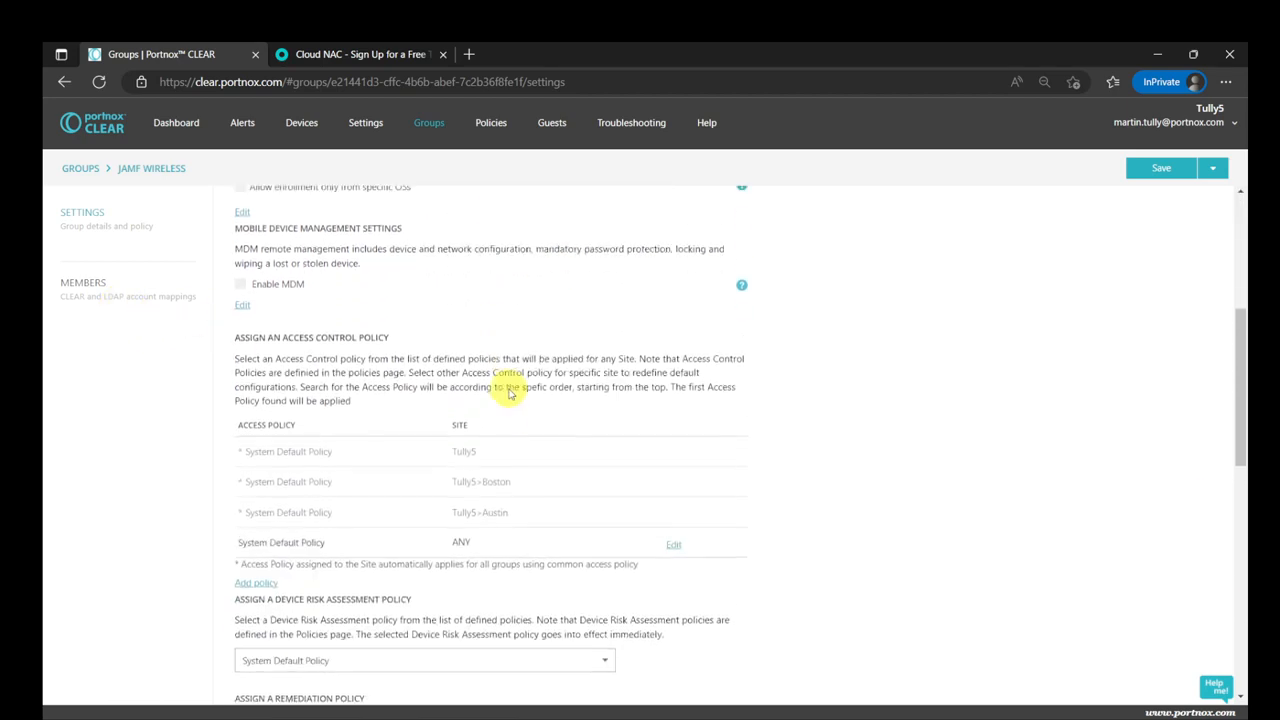
scroll(506, 385, "down", 1)
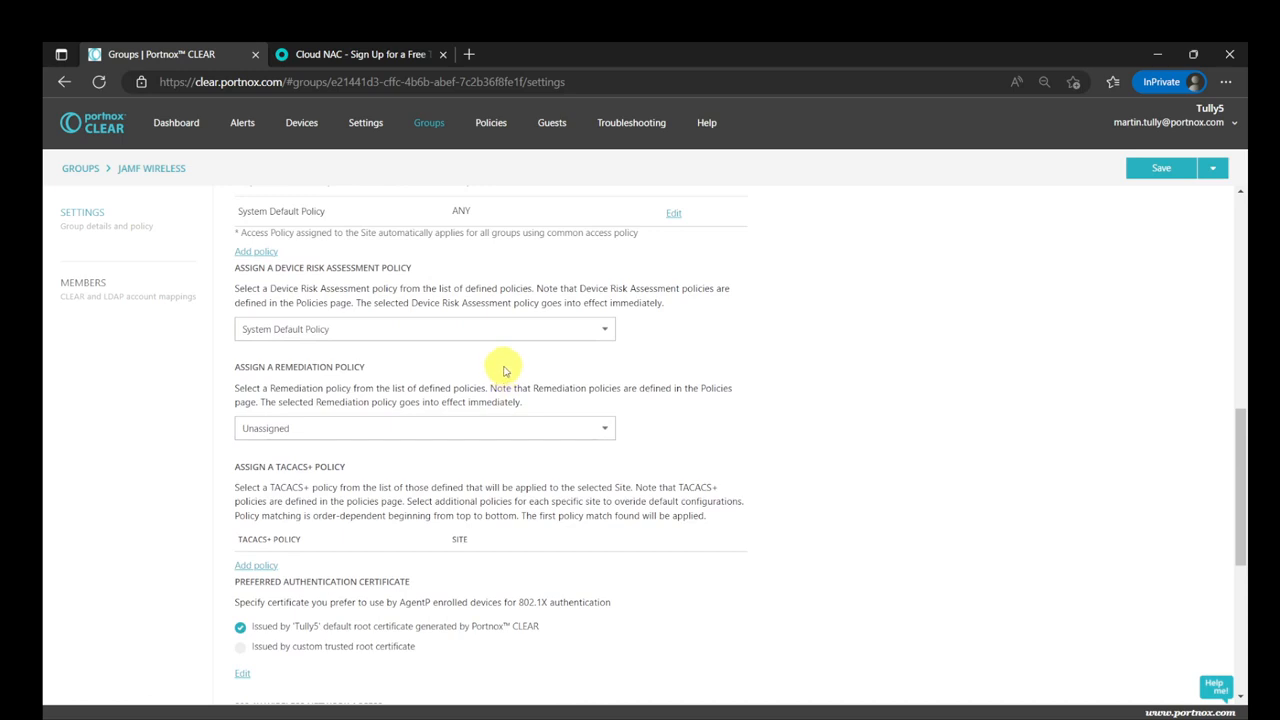
scroll(510, 375, "down", 4)
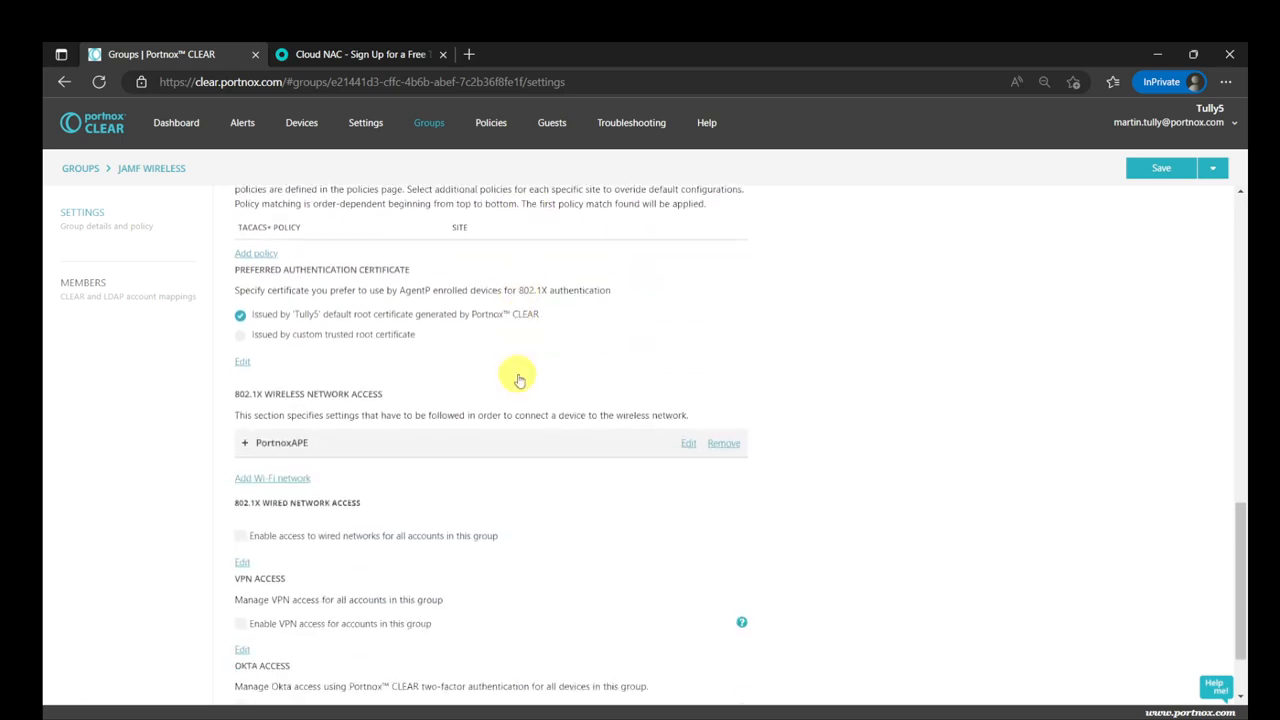
scroll(519, 376, "down", 1)
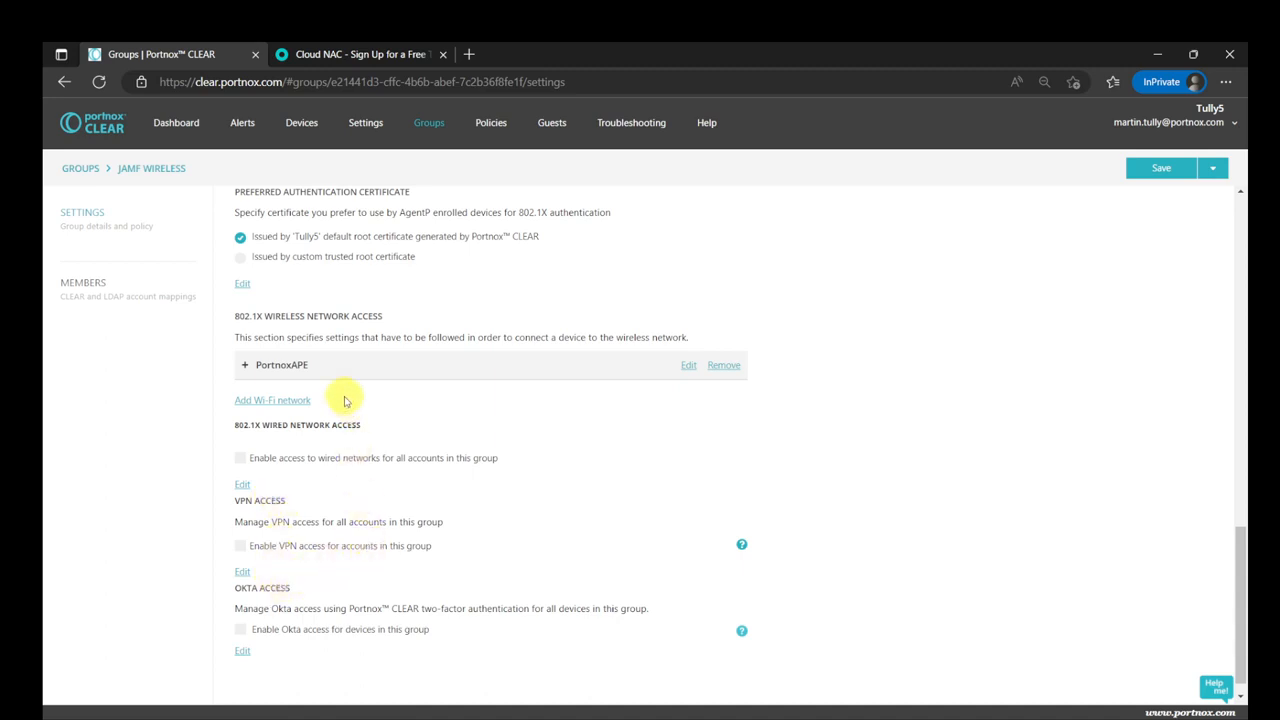
left_click(278, 364)
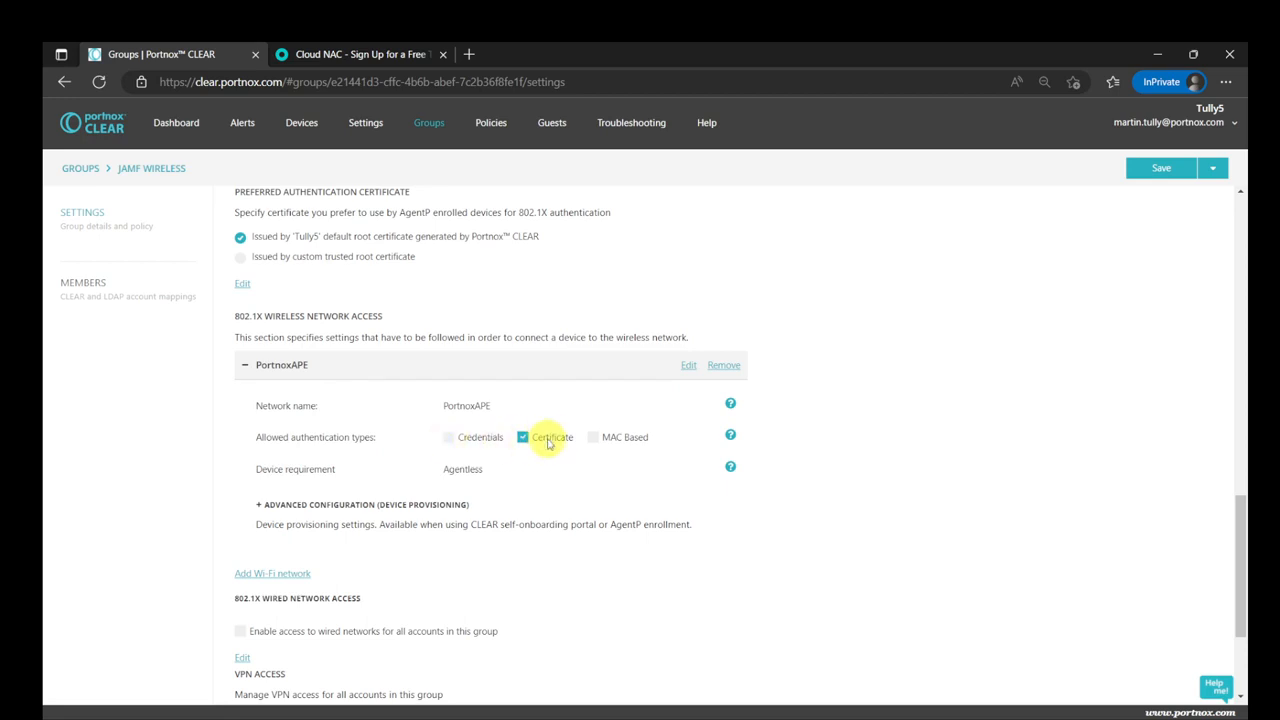
left_click(395, 506)
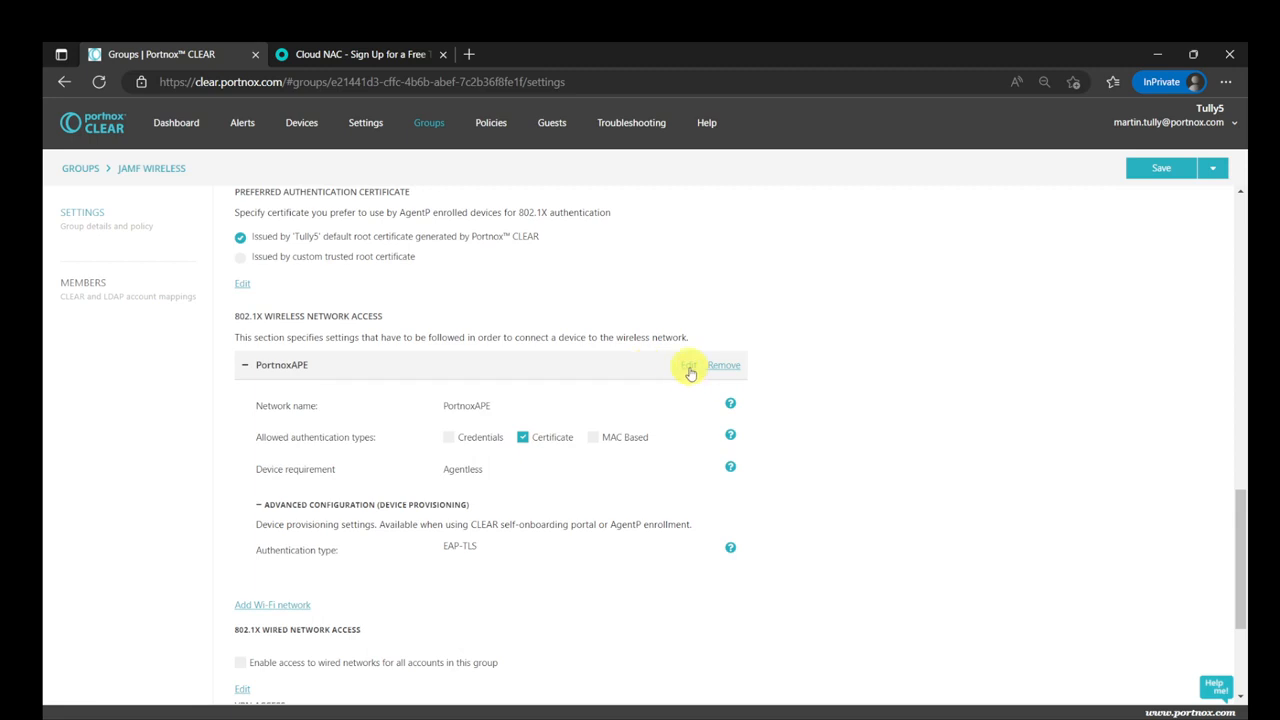
- Start adding a Wi-Fi network to the Jamf Wireless group, allowing Credentials and Certificate authentication with AgentP-based & Agentless as the device requirement
left_click(287, 605)
scroll(433, 569, "down", 2)
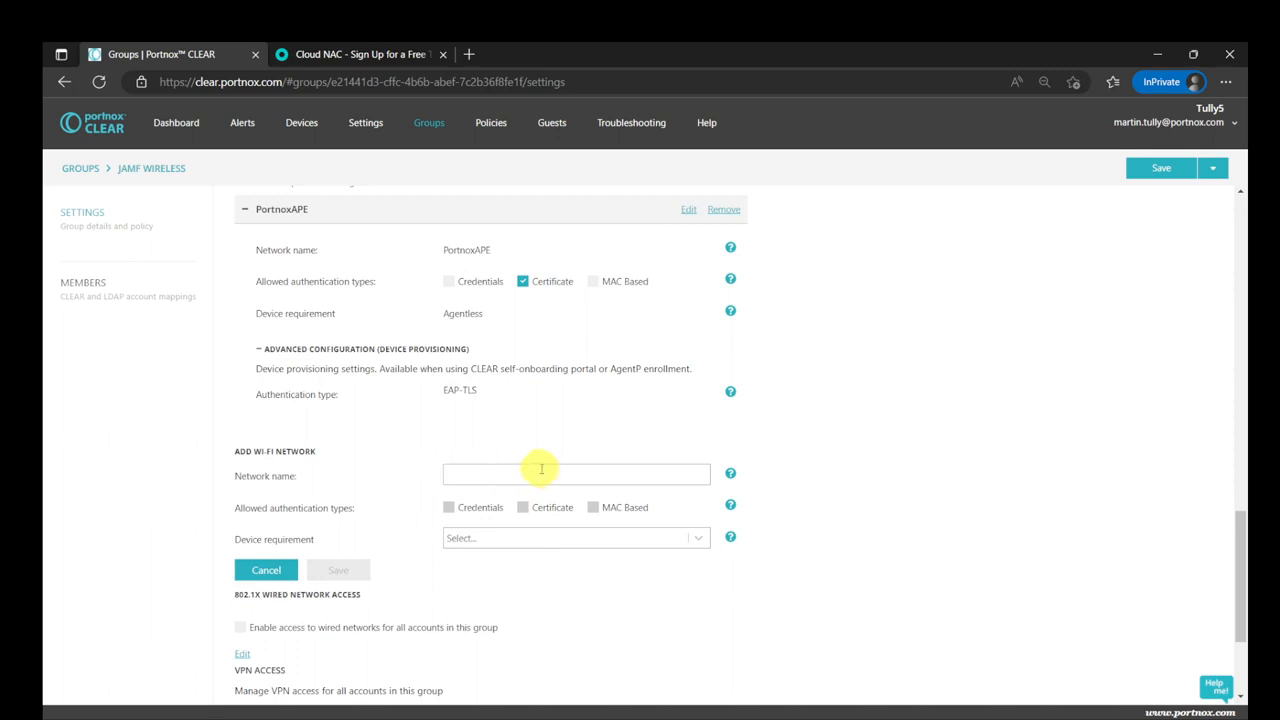
left_click(485, 507)
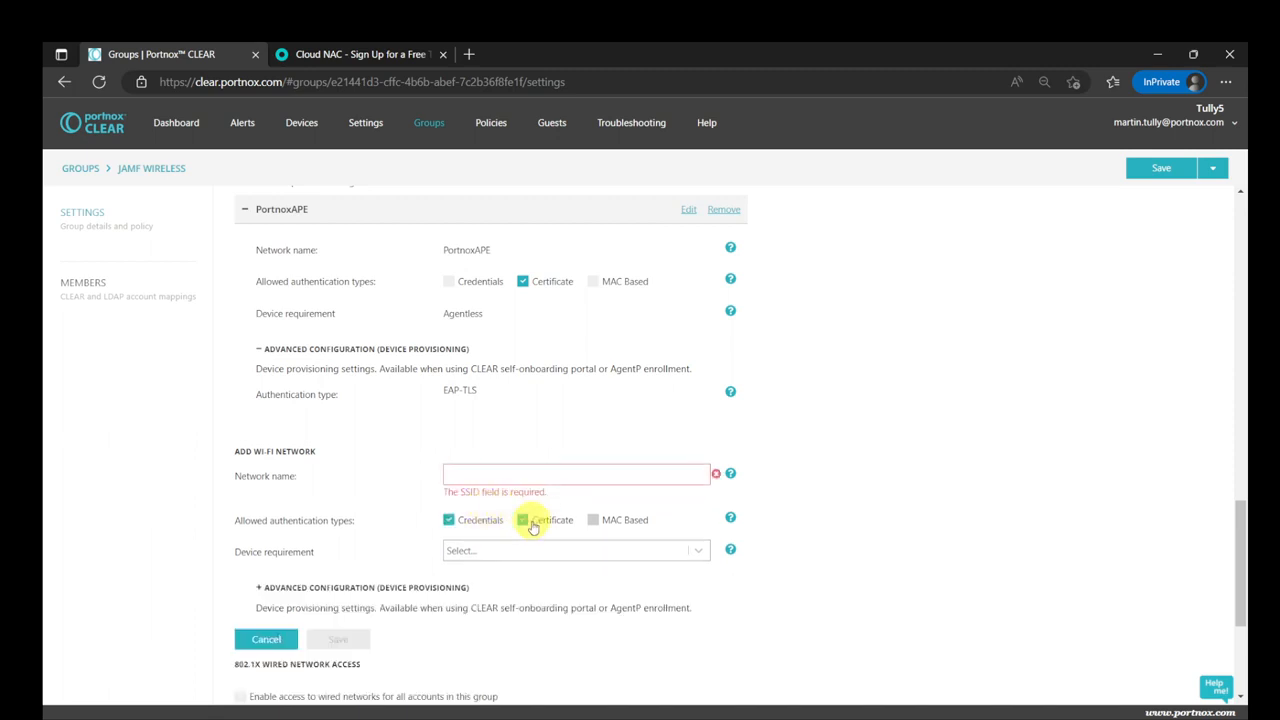
left_click(500, 553)
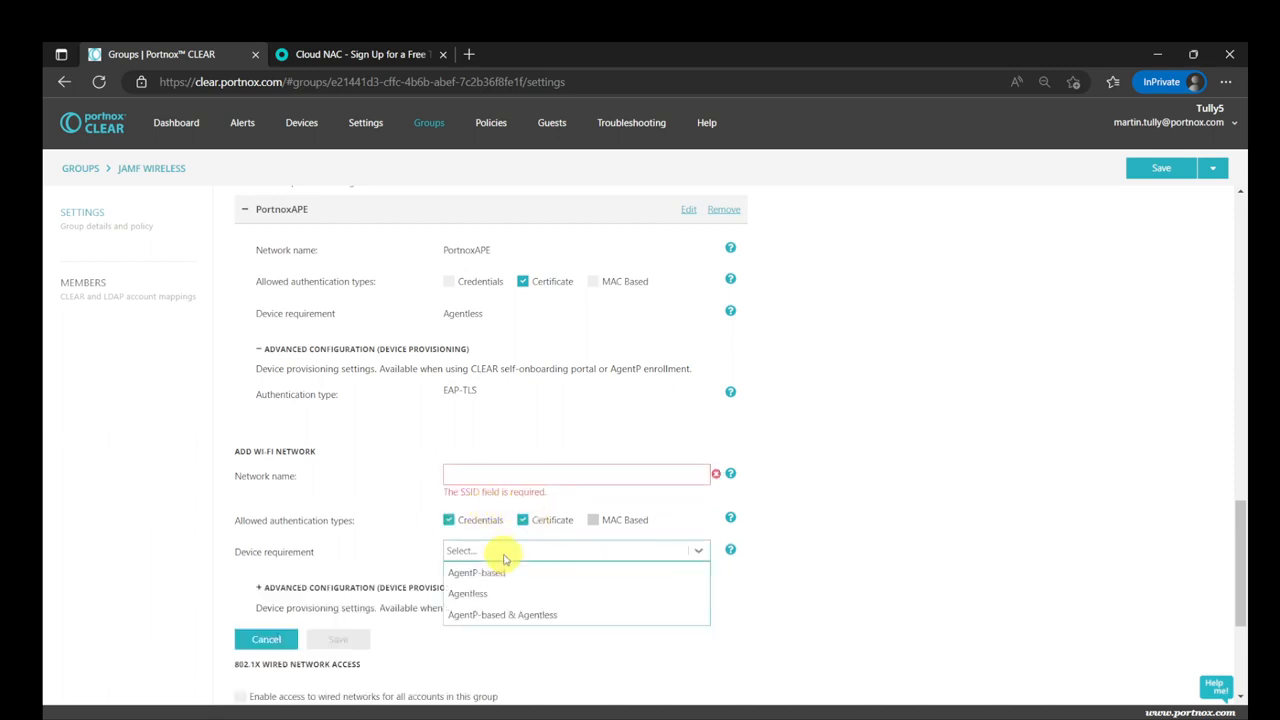
left_click(502, 615)
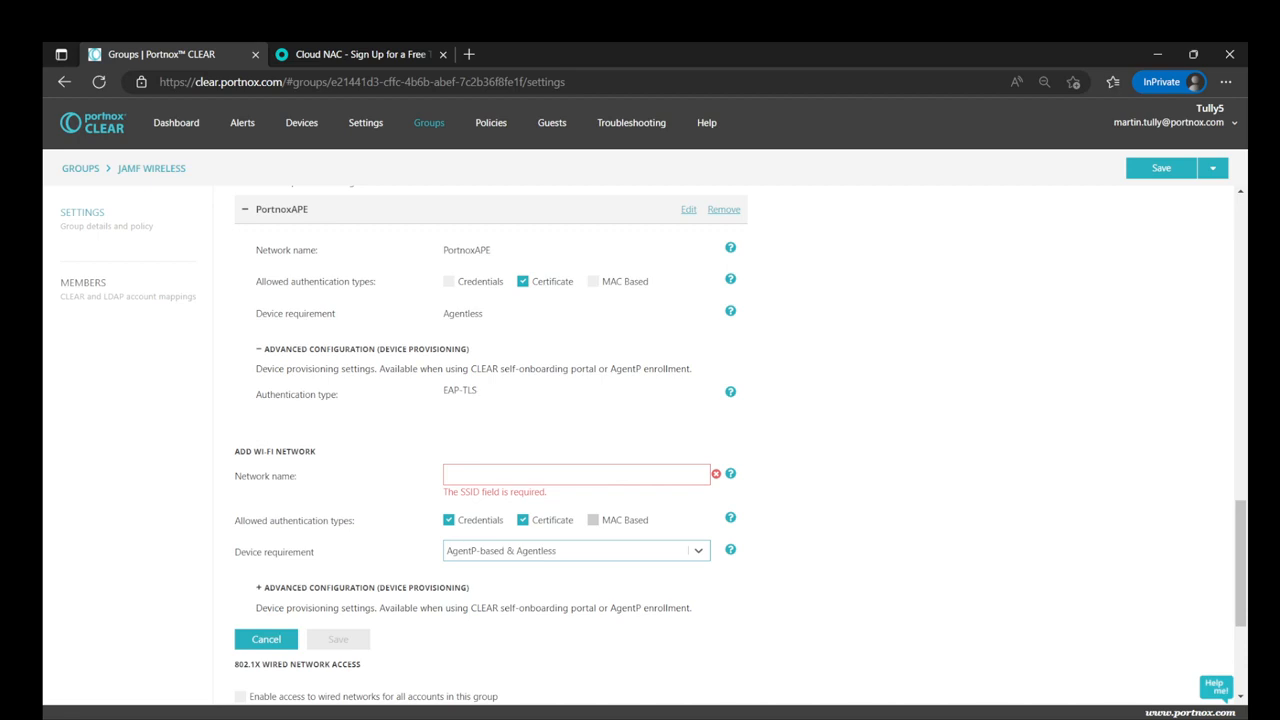
- Examine the System Default access control policy's wireless VLAN assignment, authentication violation and risk policy violation options, discarding any pending changes
scroll(613, 340, "up", 5)
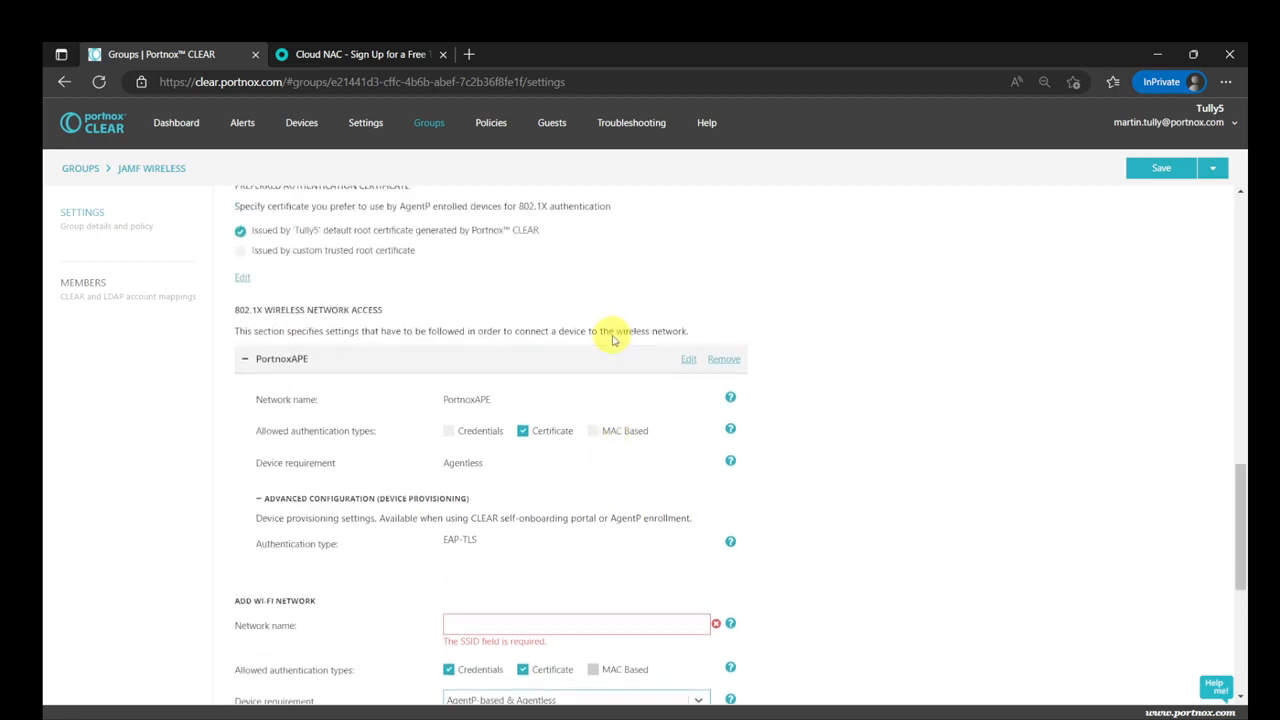
scroll(613, 334, "up", 4)
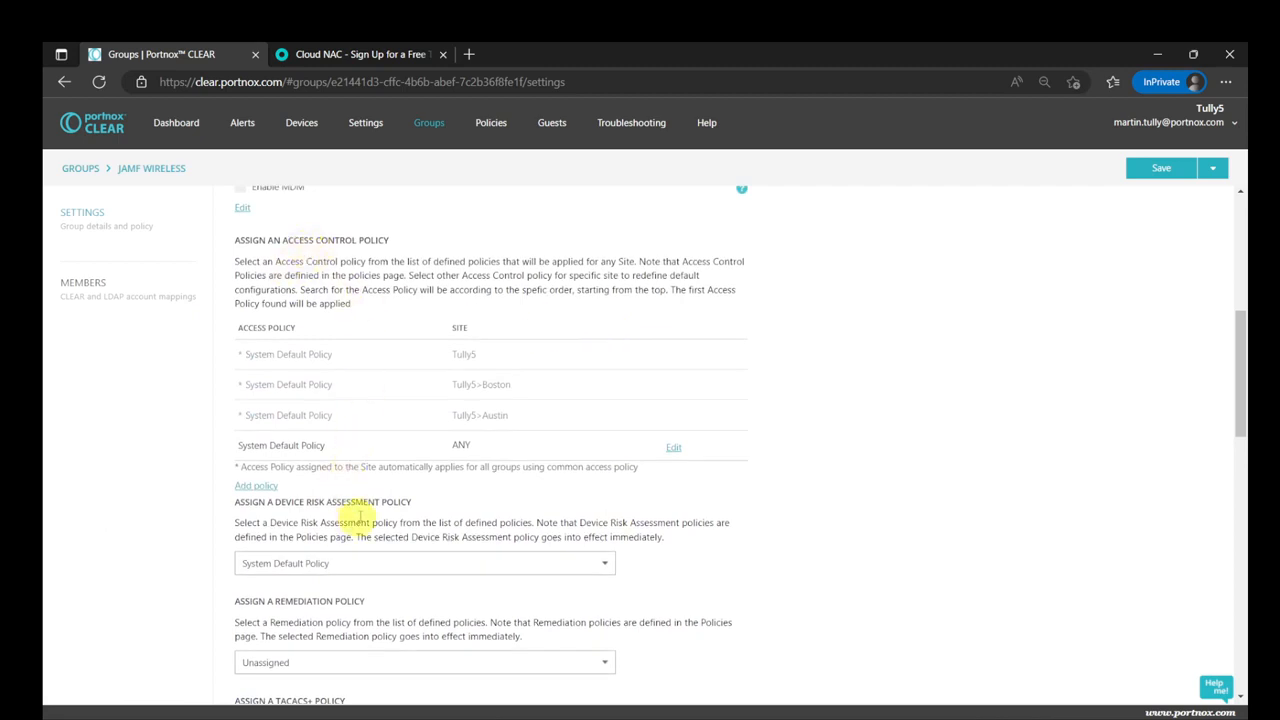
left_click(492, 128)
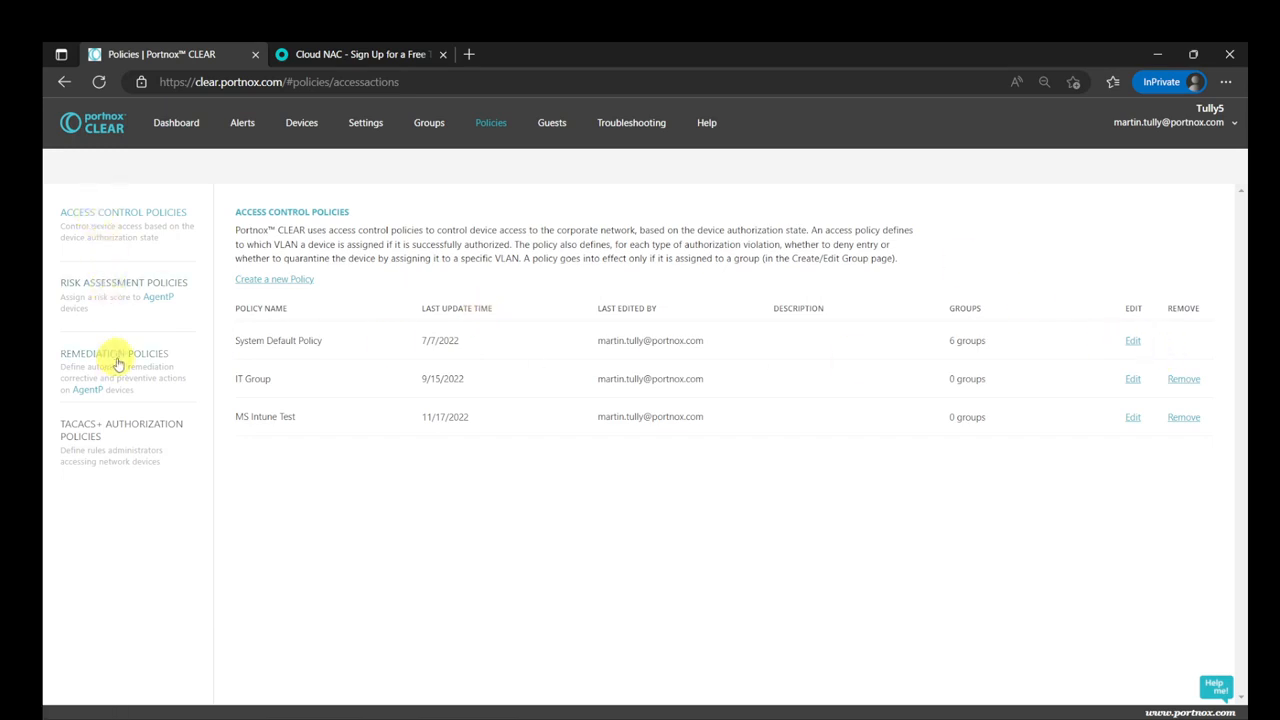
left_click(1133, 341)
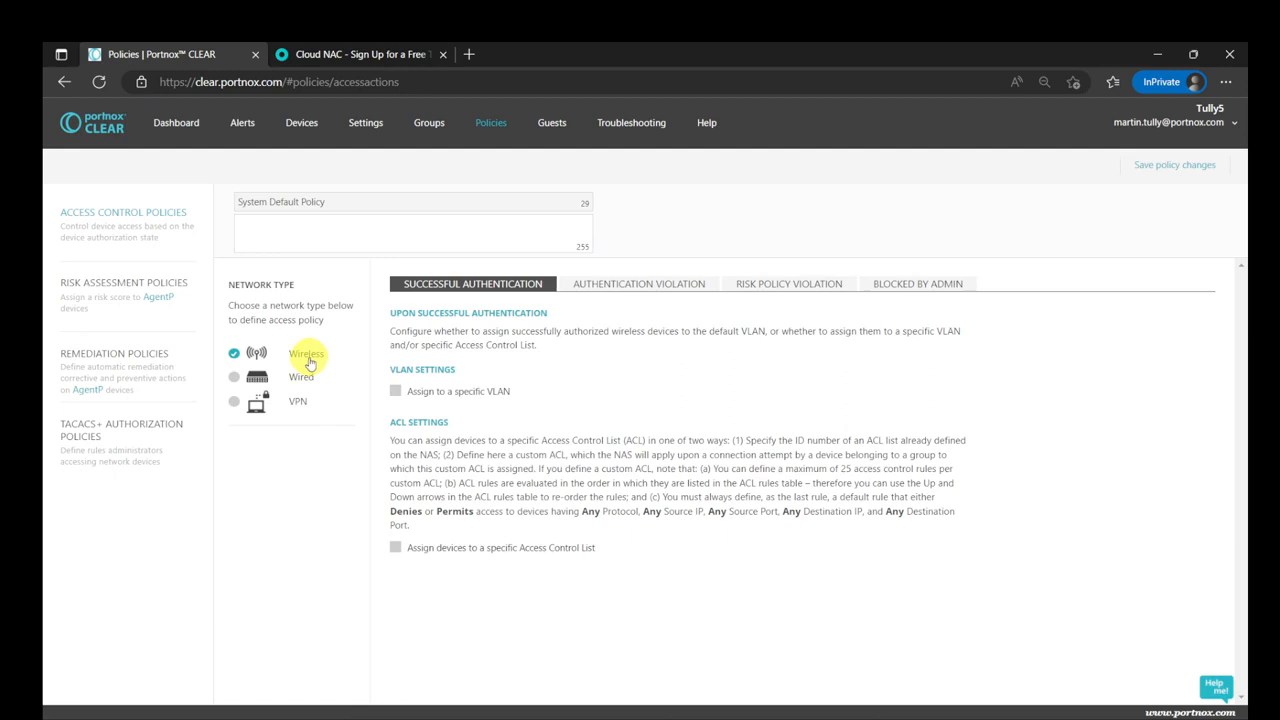
left_click(396, 391)
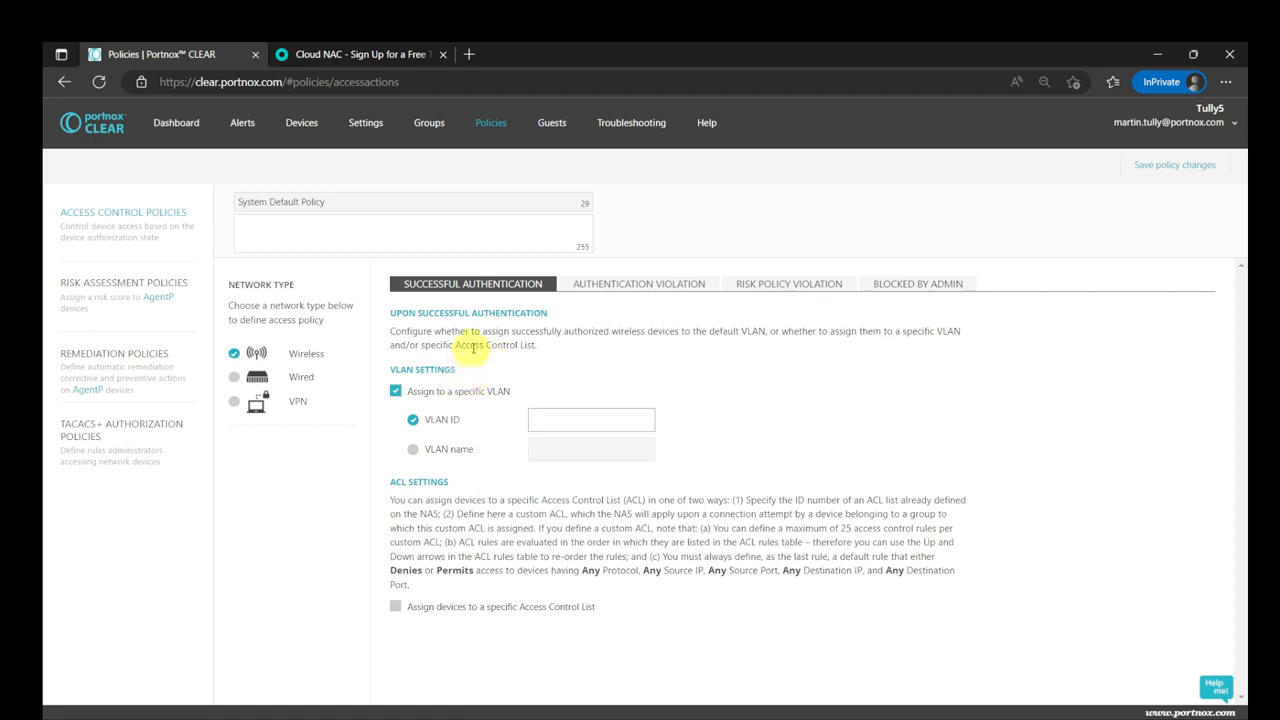
left_click(633, 285)
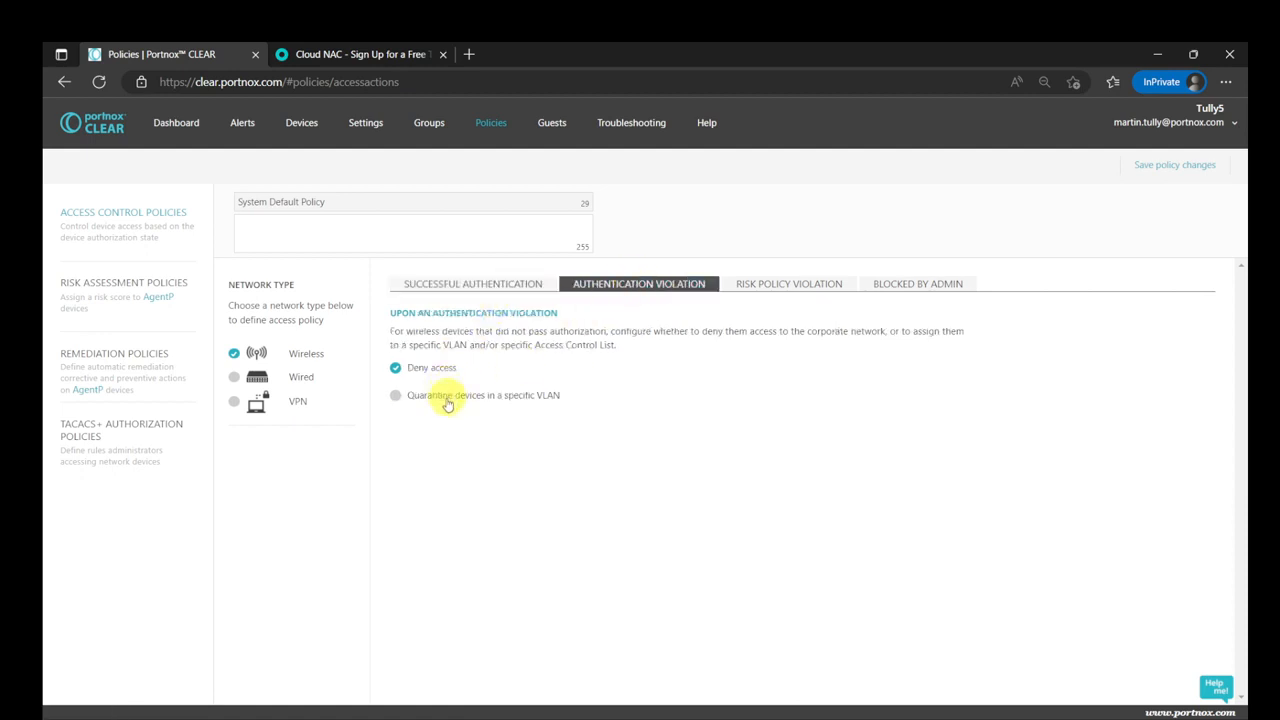
left_click(812, 284)
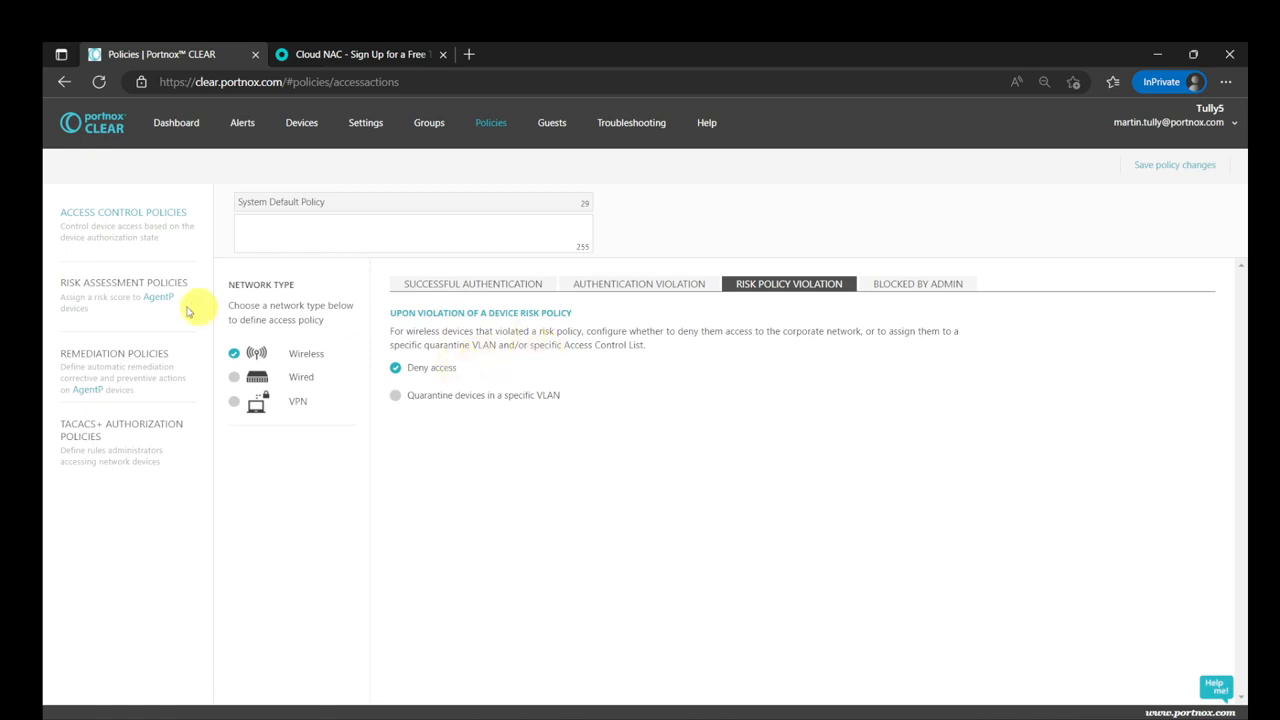
left_click(137, 285)
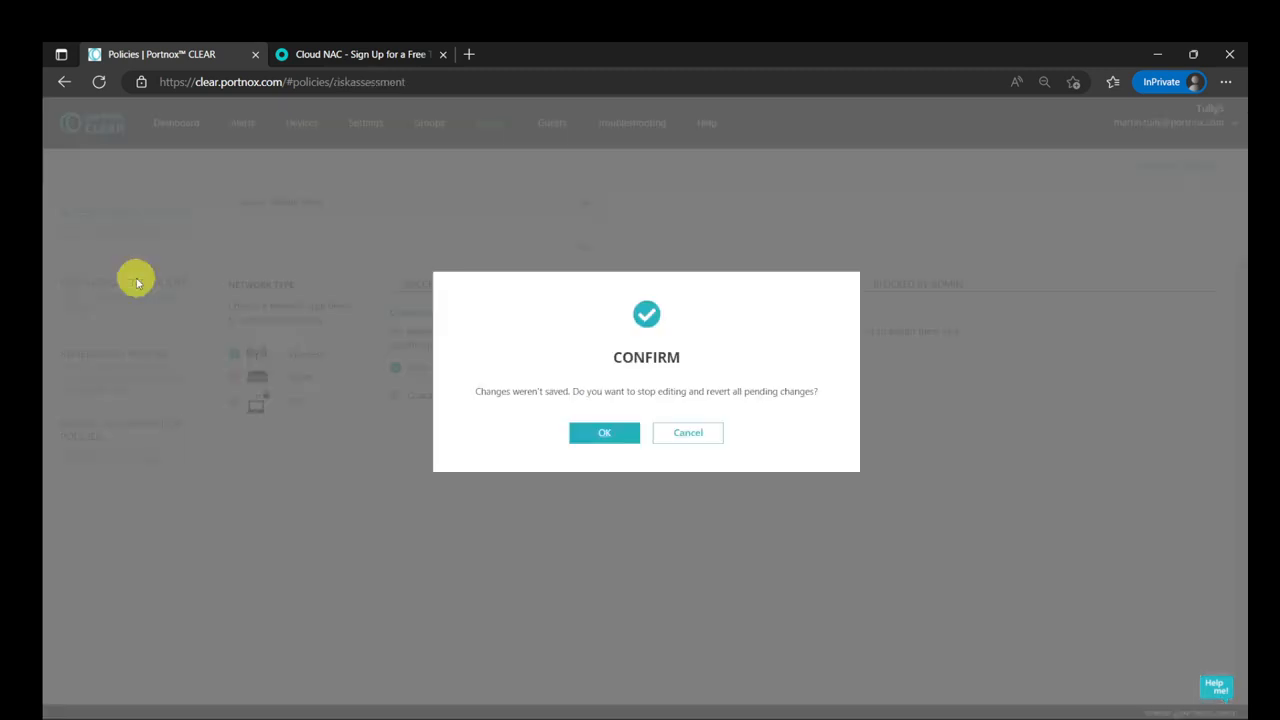
left_click(604, 433)
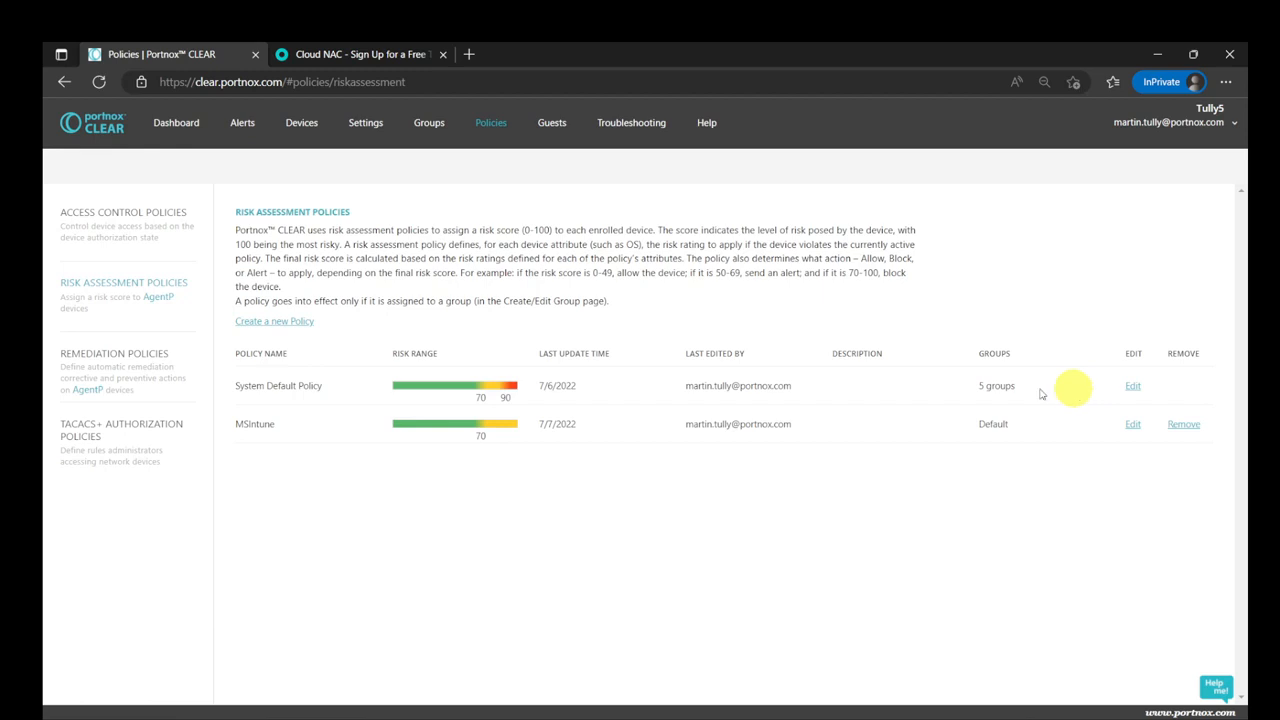
- Review the System Default risk assessment policy's attributes and risk ratings for AgentP devices on iOS and Windows
left_click(1133, 387)
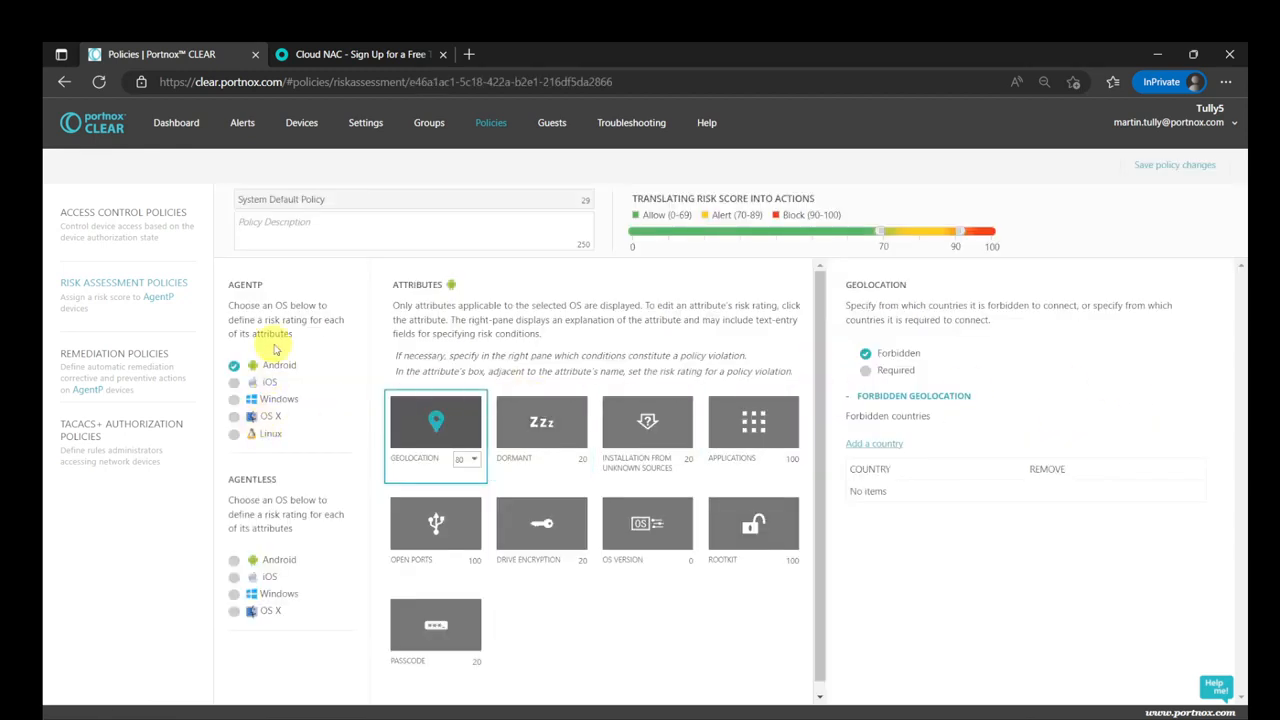
left_click(270, 387)
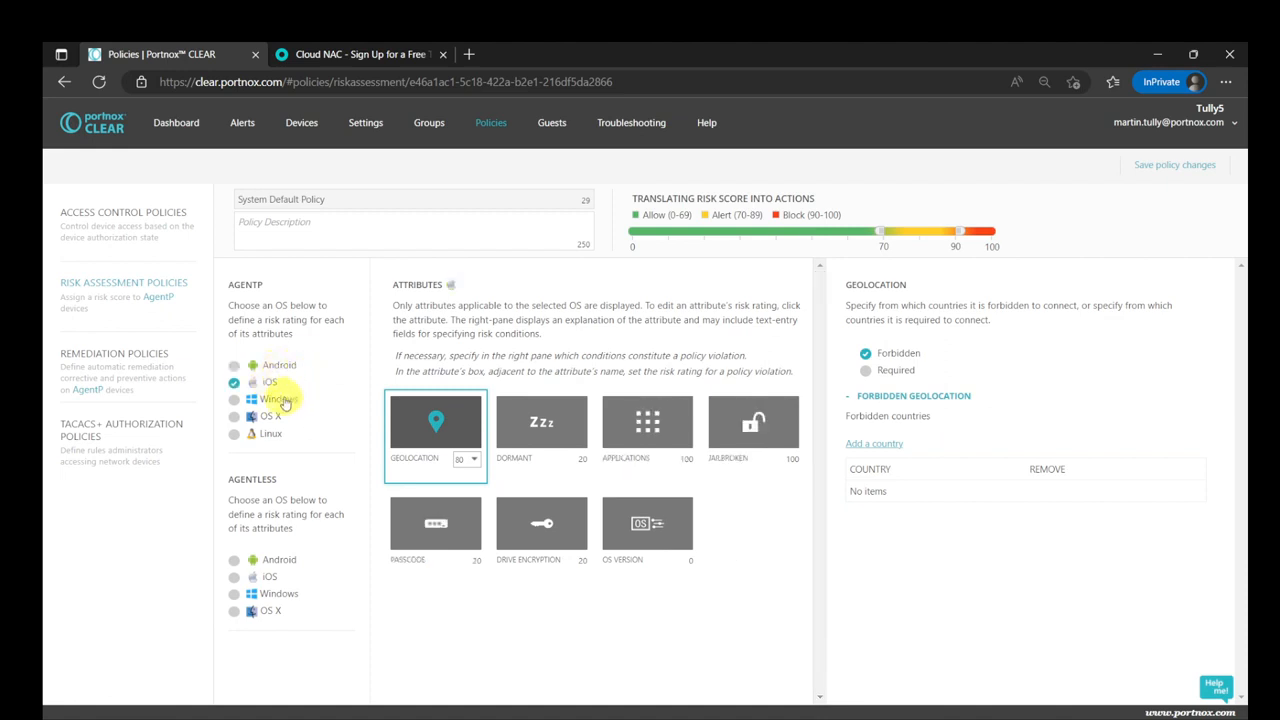
left_click(279, 399)
scroll(530, 445, "down", 3)
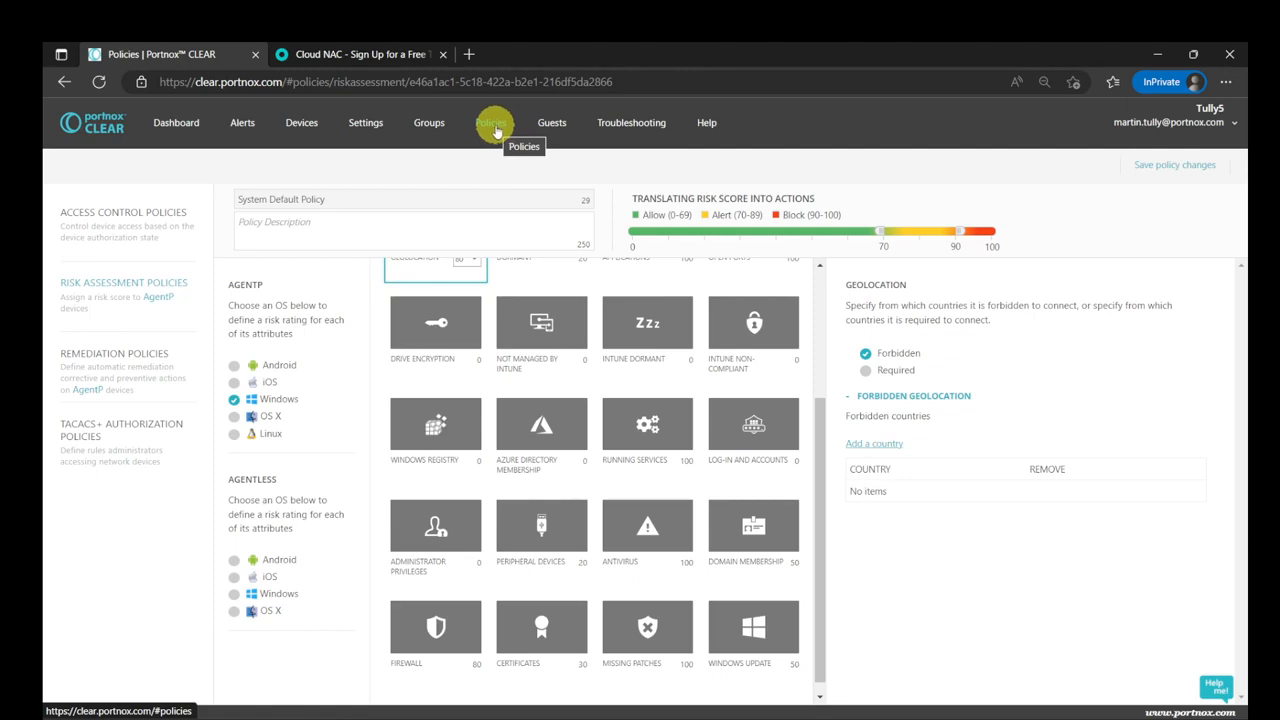
- Review the self-onboarding options in the CLEAR general settings and the integration services, including the SIEM service
left_click(352, 123)
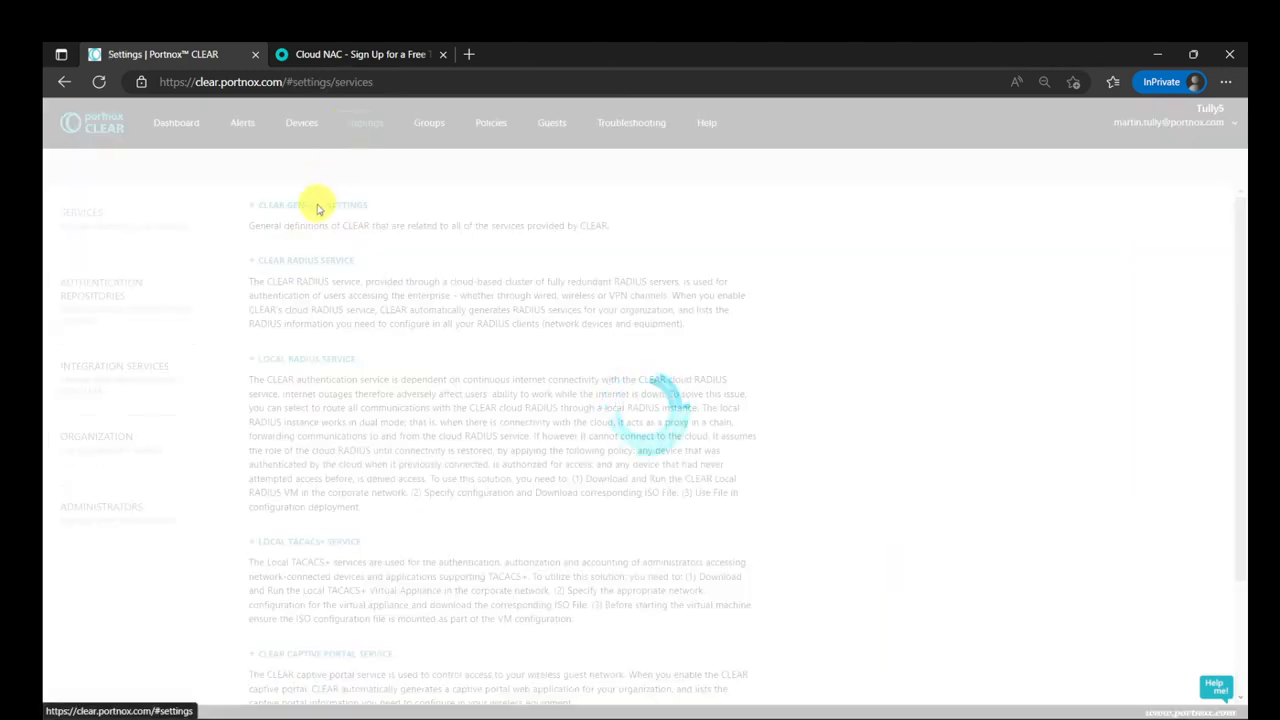
left_click(314, 205)
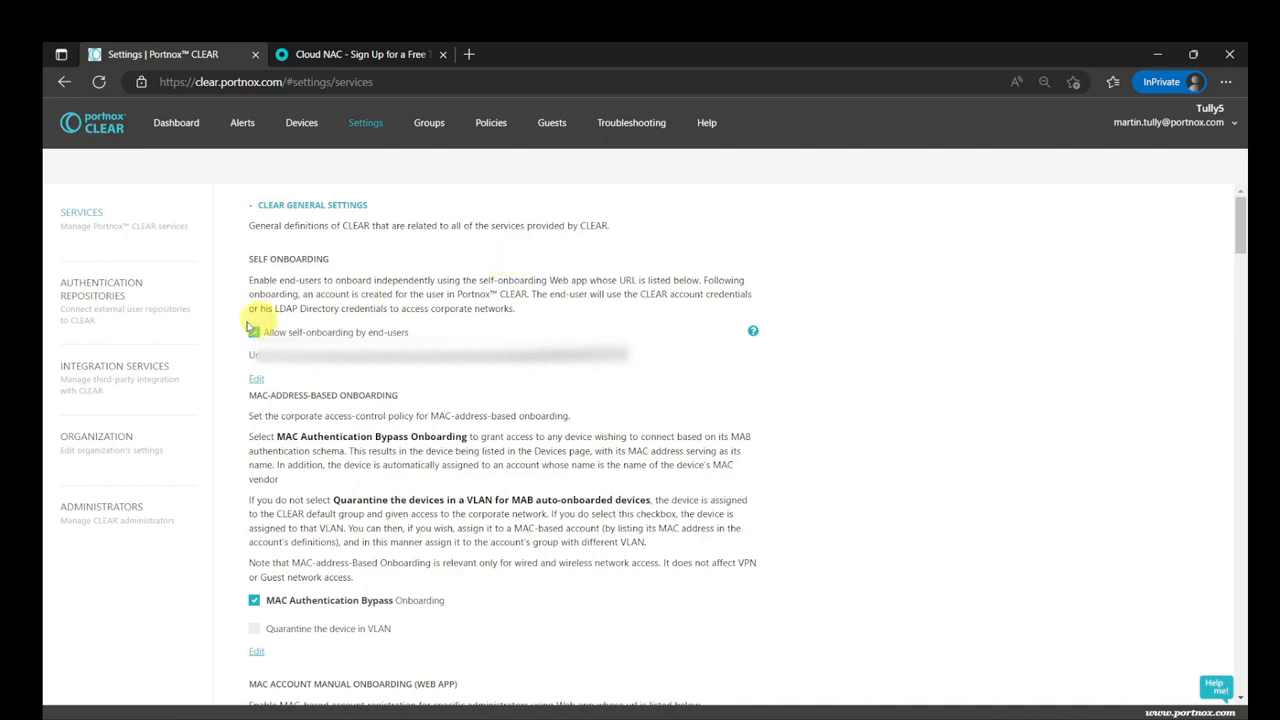
left_click(112, 370)
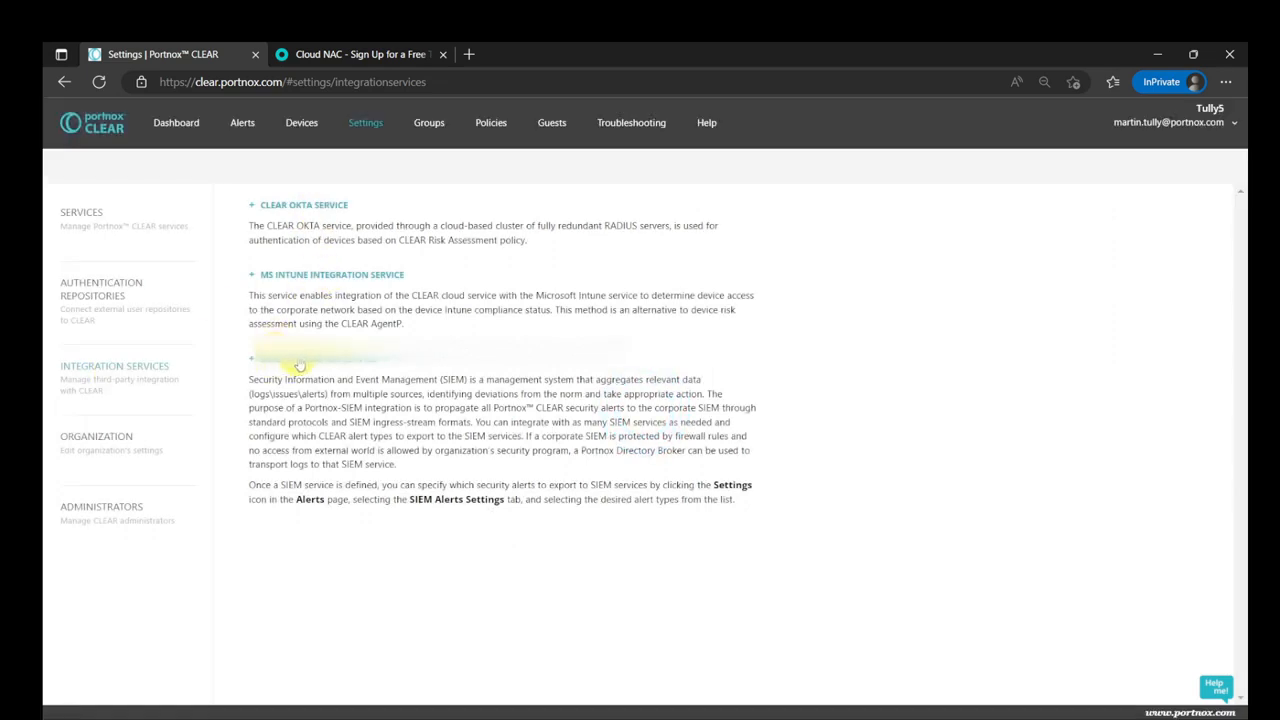
left_click(302, 362)
left_click(302, 365)
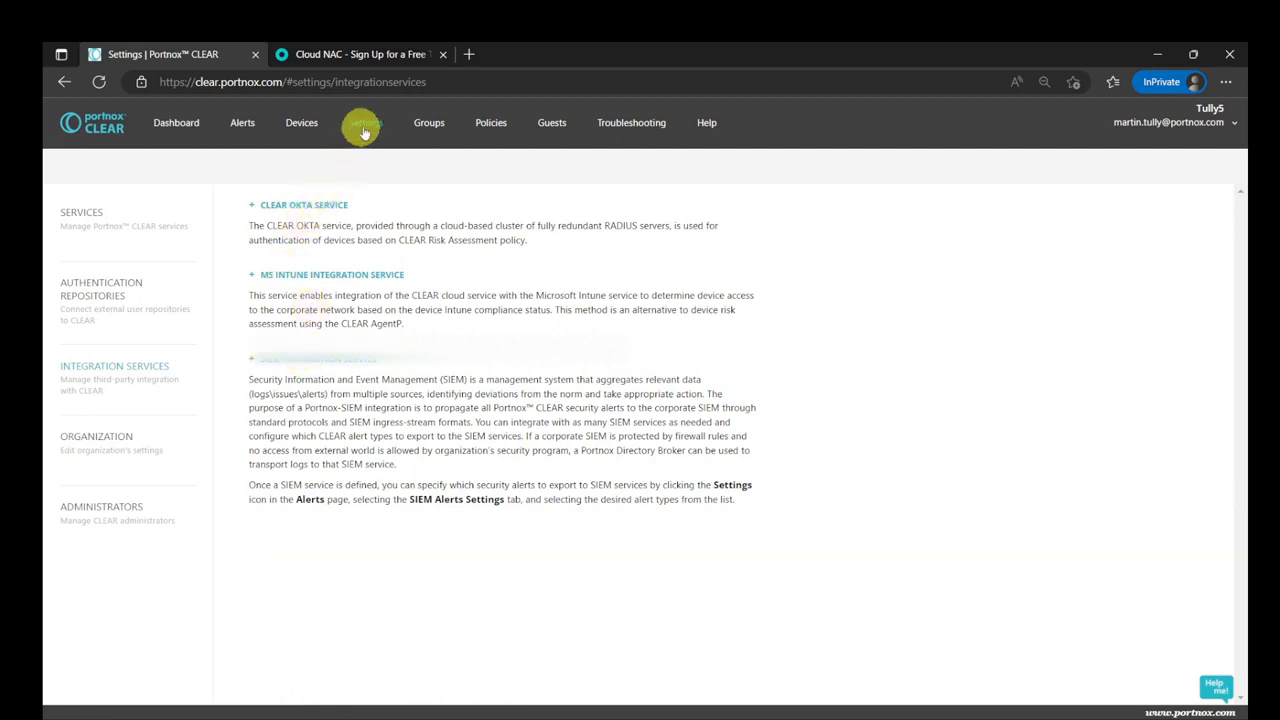
- Inspect the device details of the computer under the MacBook Air account, including its authentication type, network and VLAN
mouse_move(305, 127)
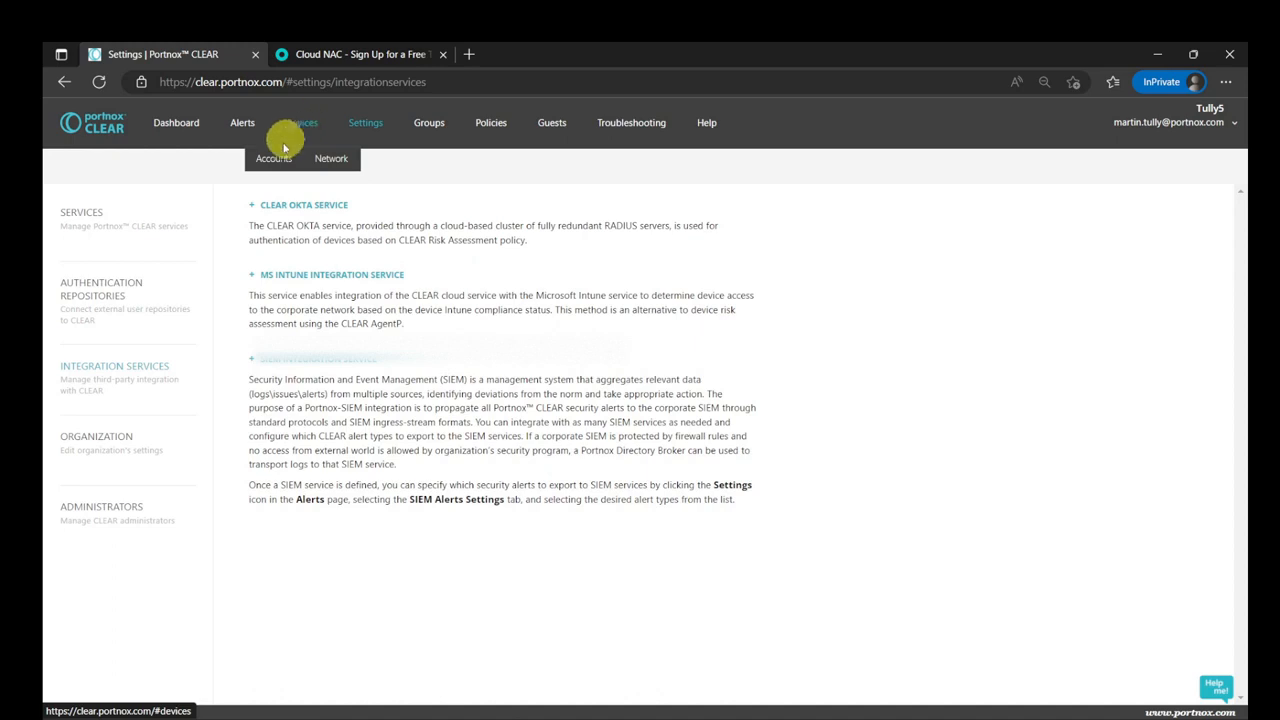
left_click(275, 158)
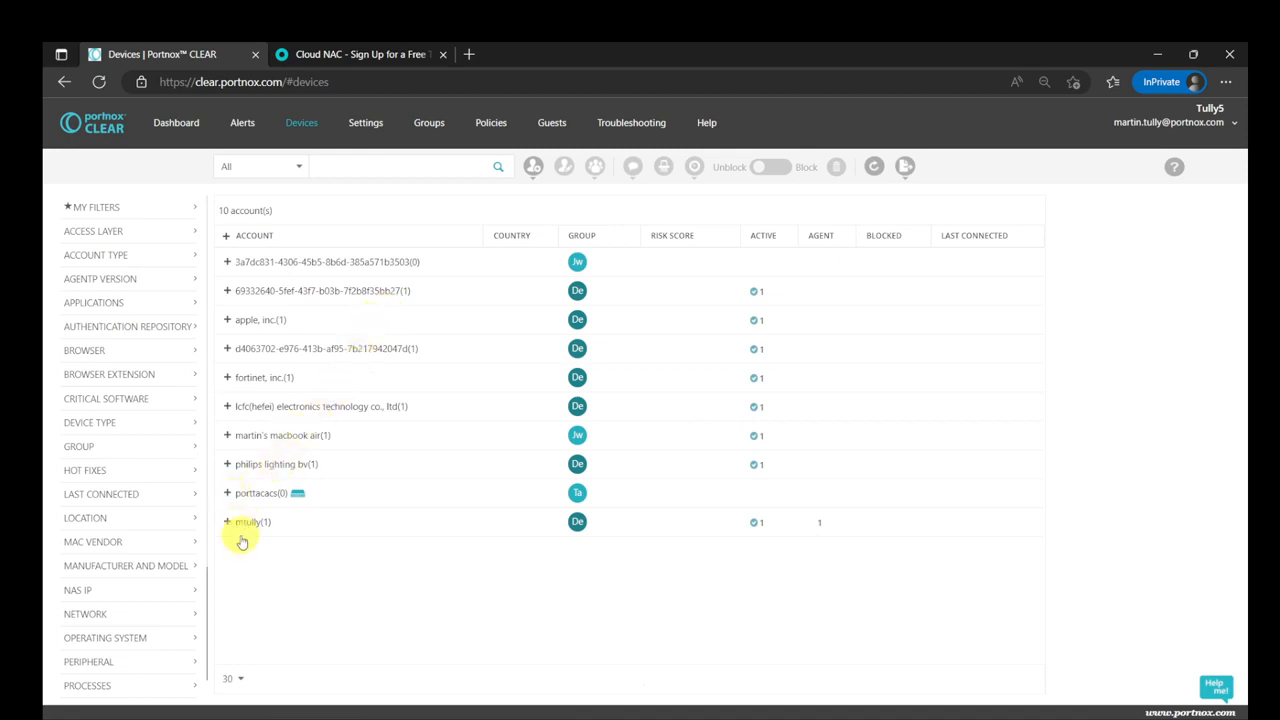
left_click(226, 438)
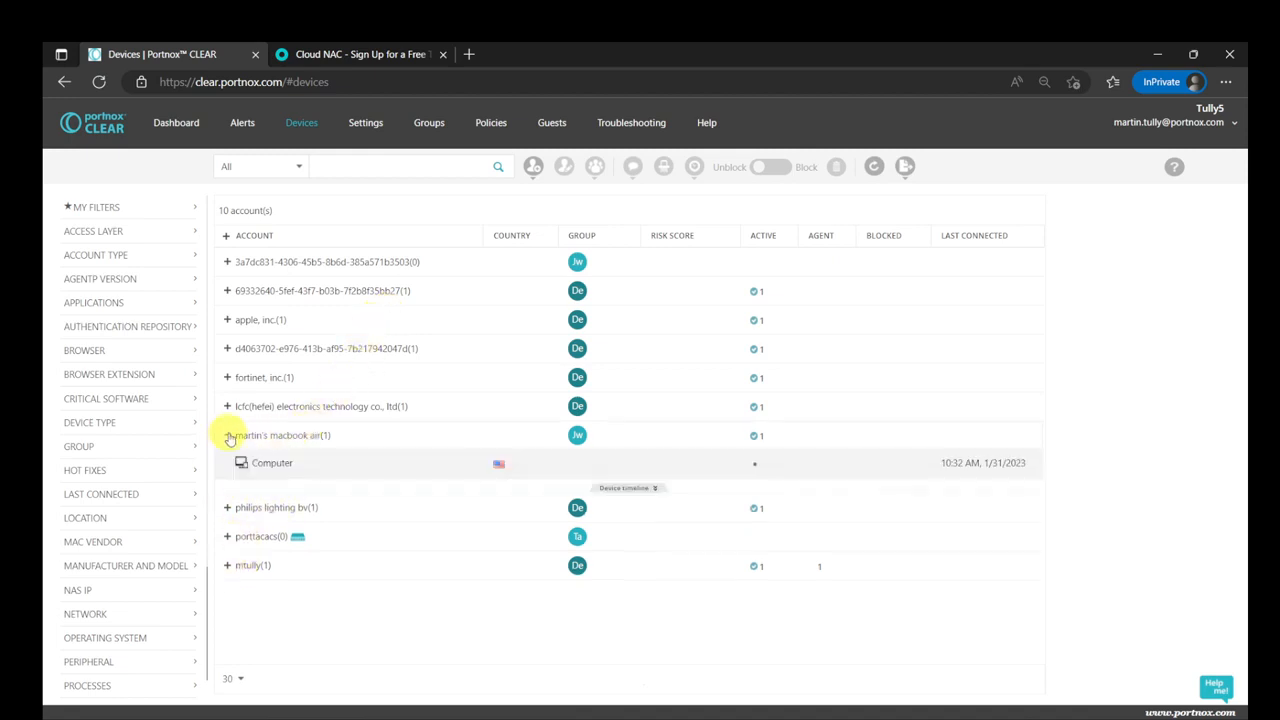
left_click(328, 461)
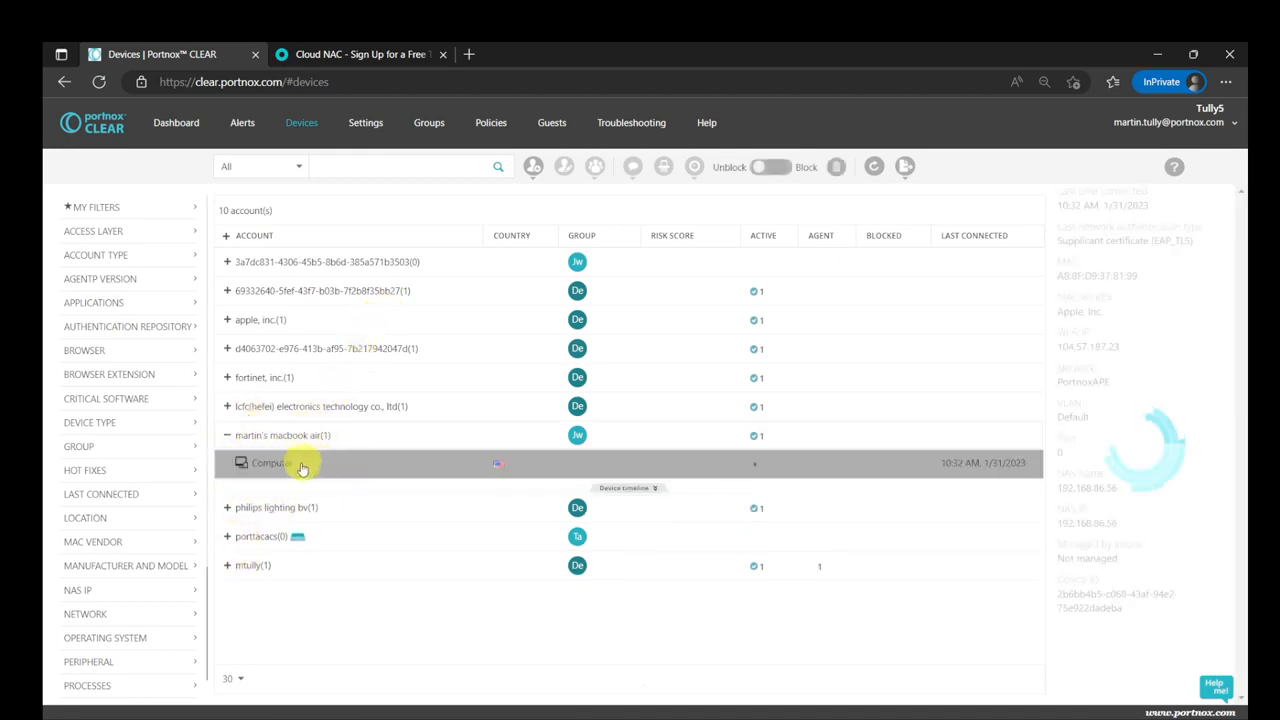
scroll(1141, 503, "down", 3)
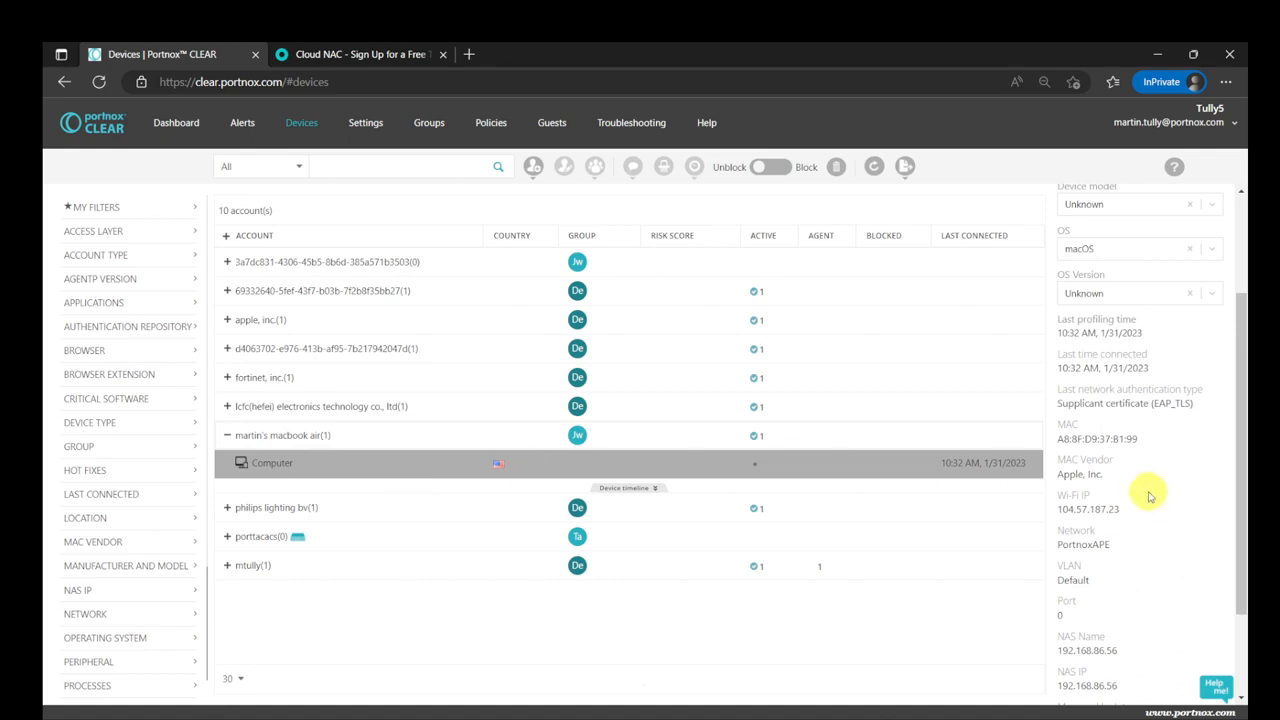
scroll(1148, 496, "up", 3)
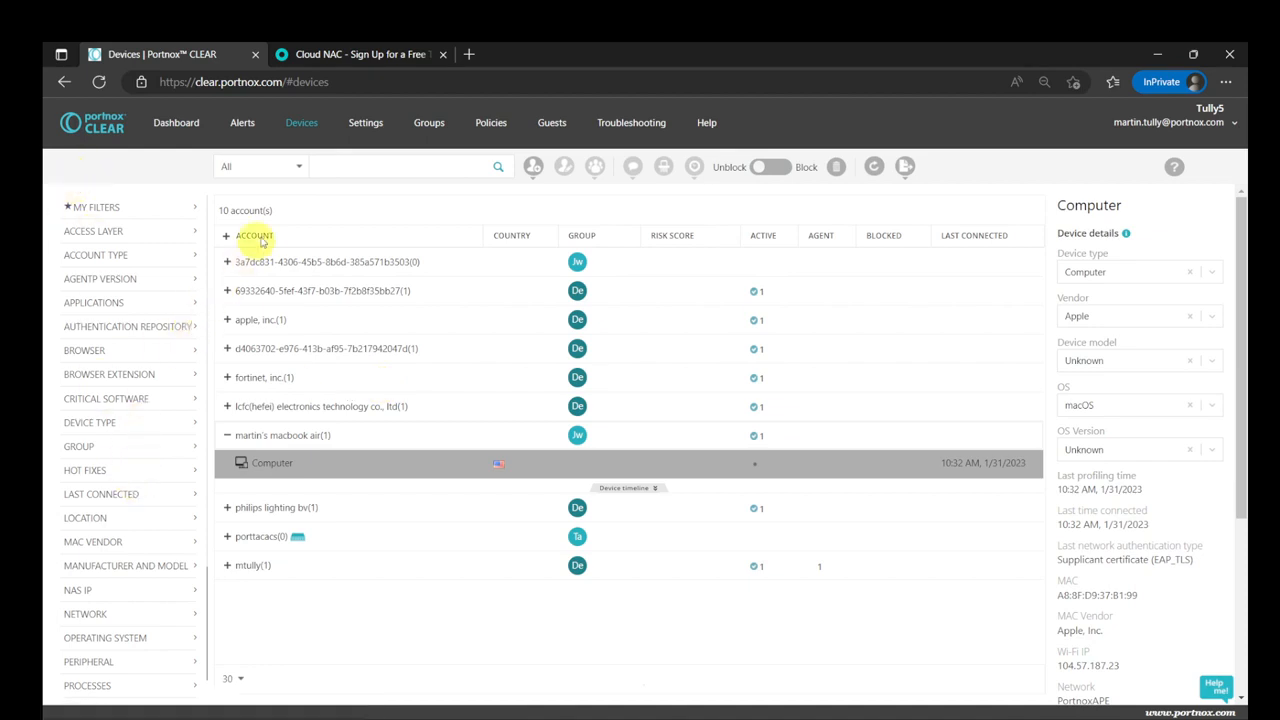
- Check the system alerts on directory synchronization and return to the CLEAR services settings
left_click(244, 124)
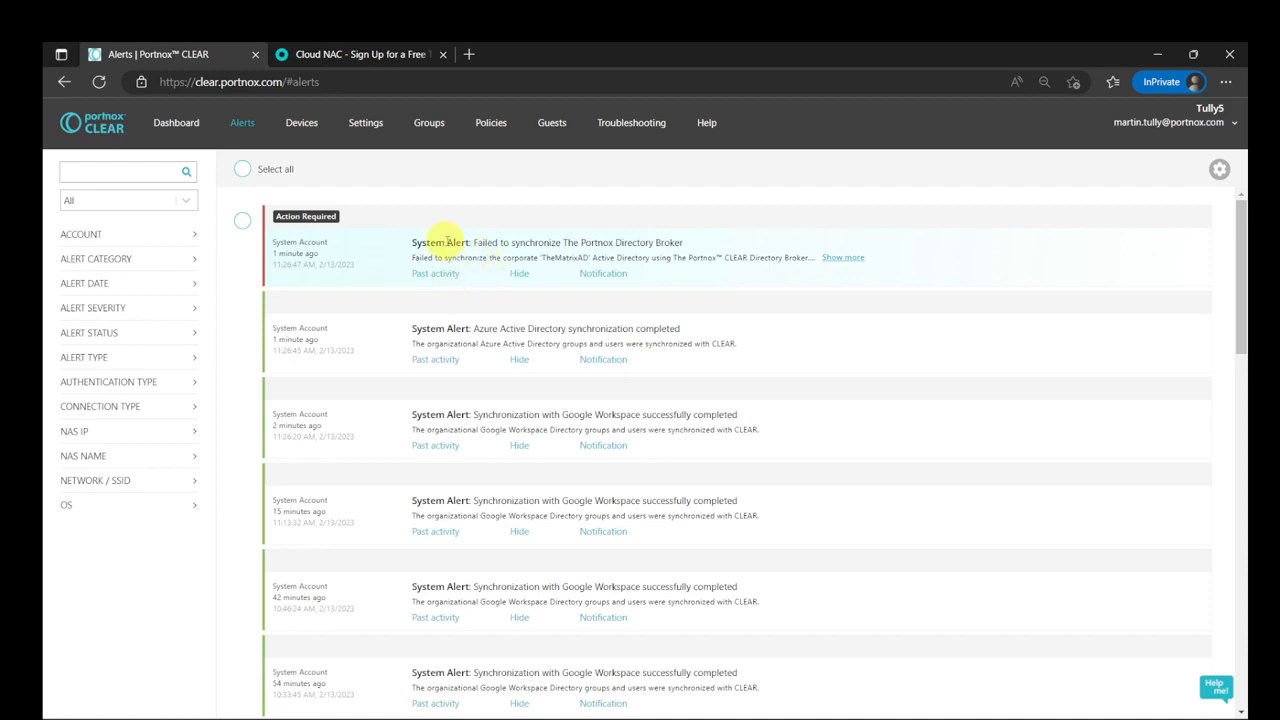
left_click(371, 126)
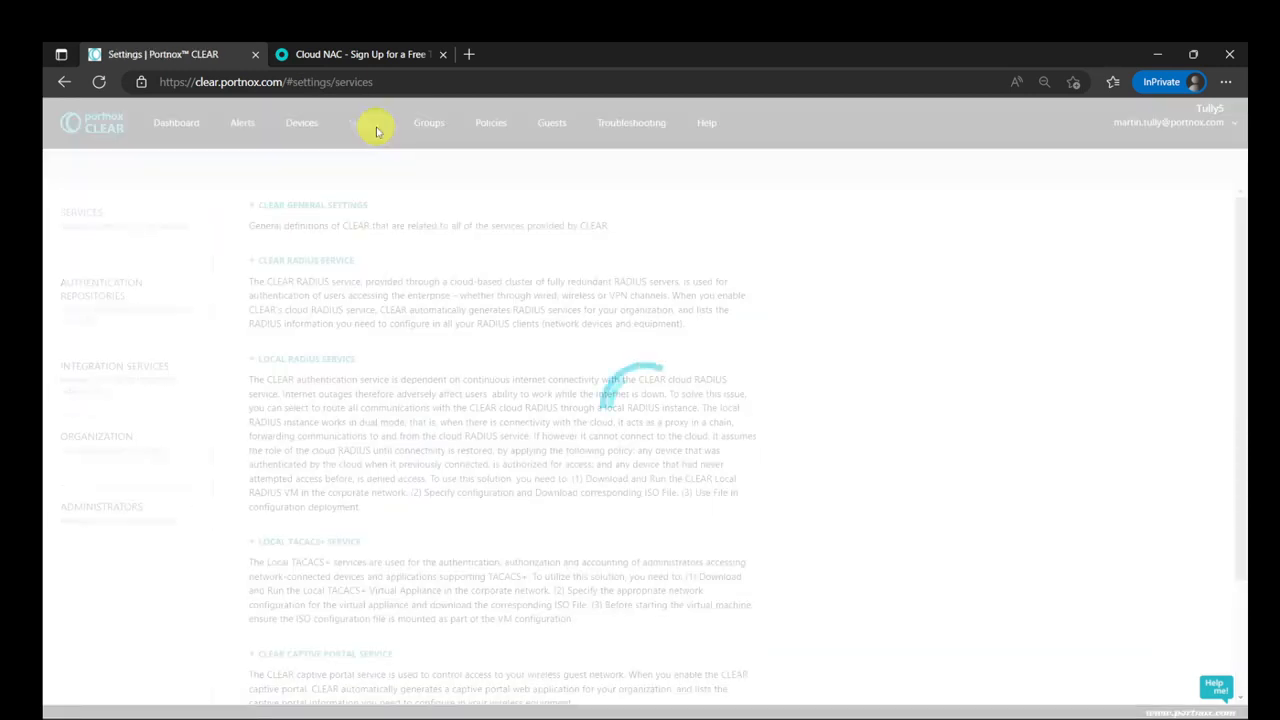